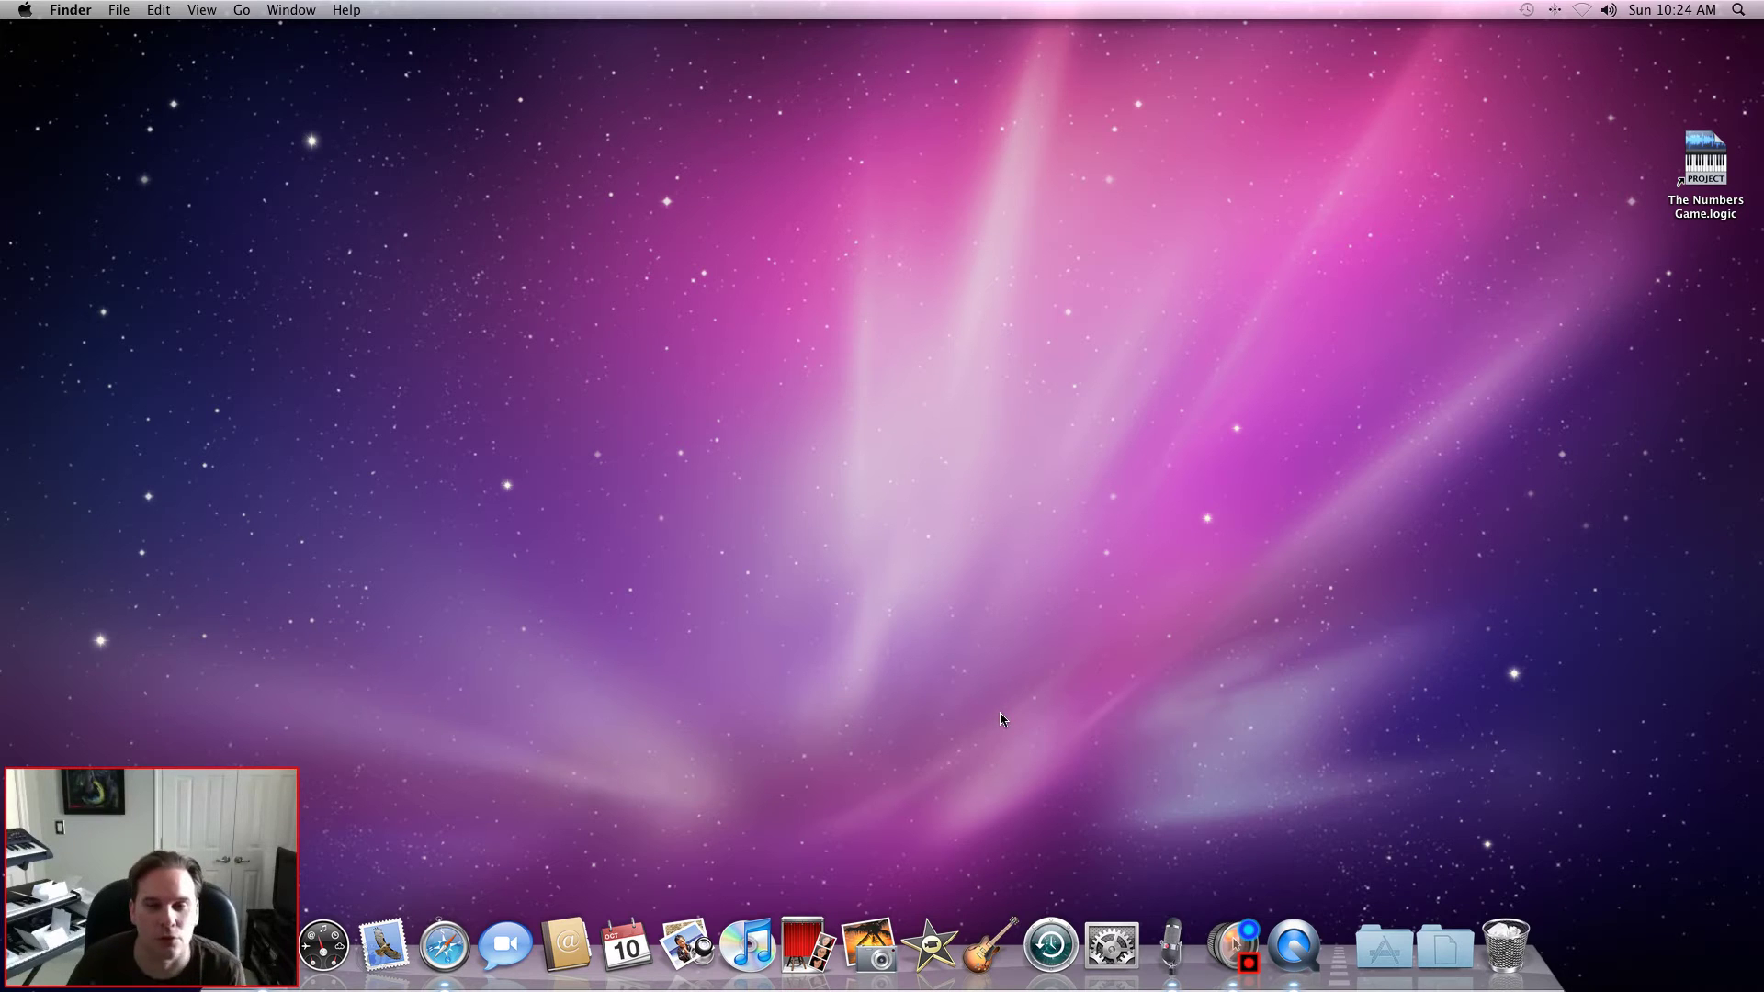
# Launch Audio MIDI Setup from the Utilities folder in the Dock's Applications stack.
pyautogui.rightClick(1377, 973)
pyautogui.click(1383, 732)
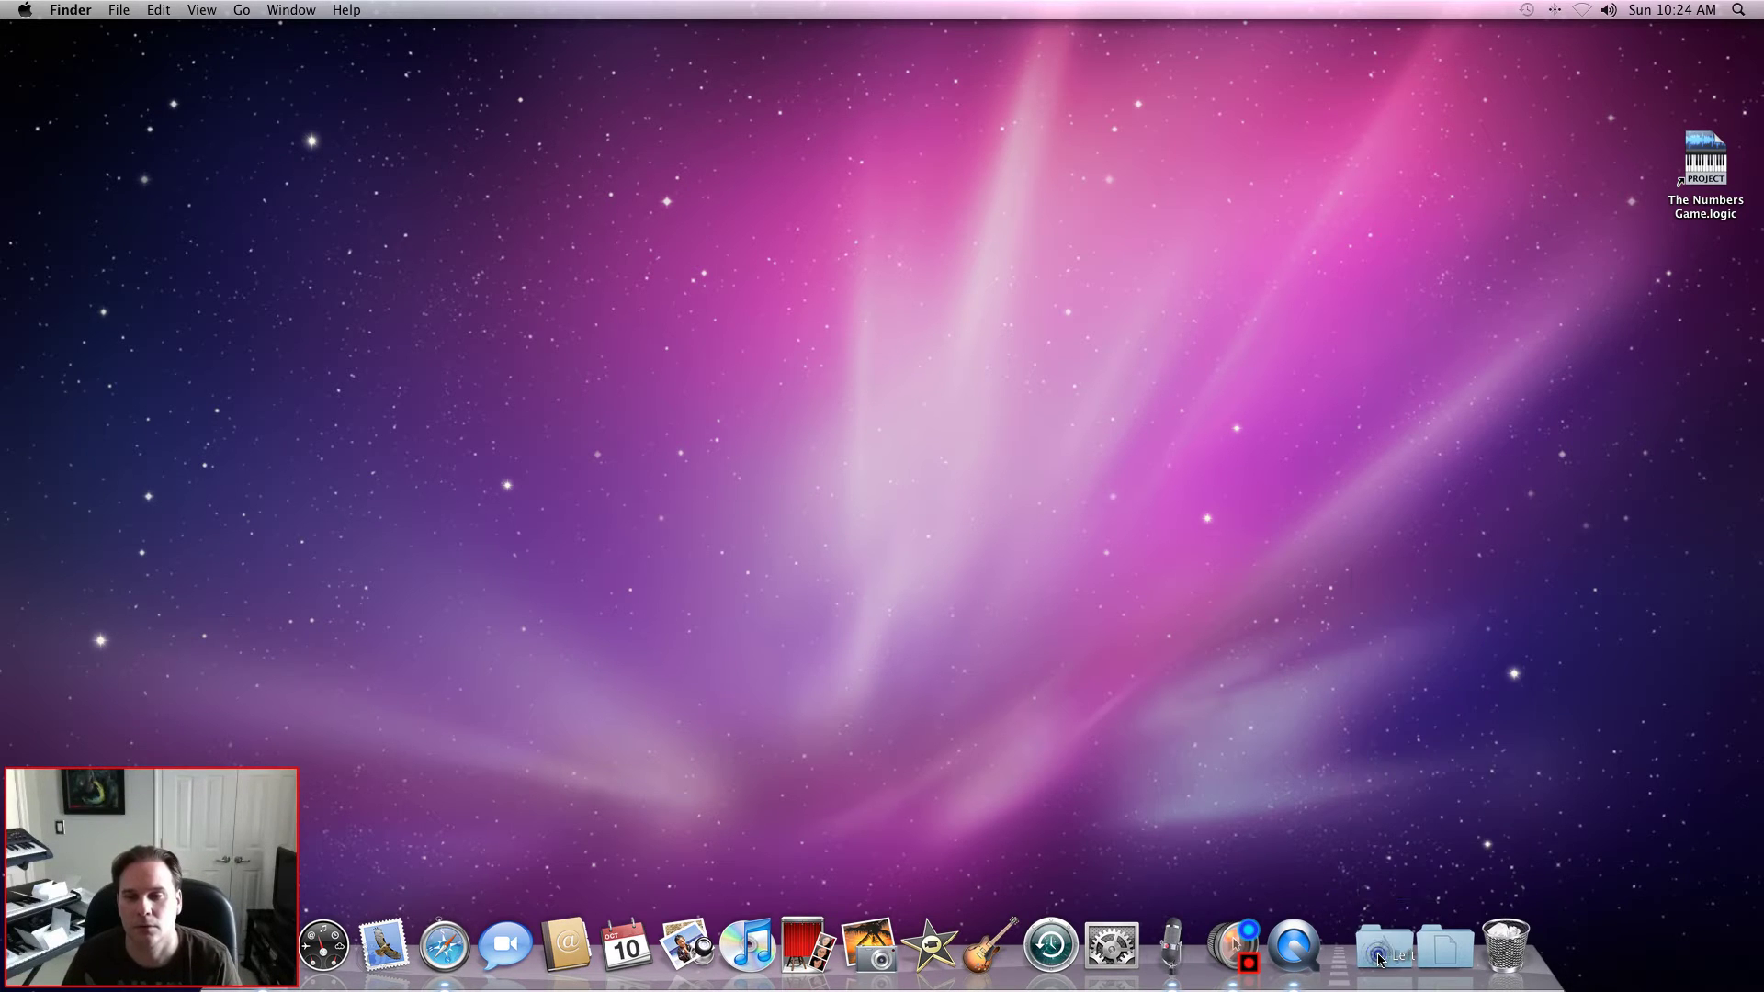
pyautogui.click(1377, 960)
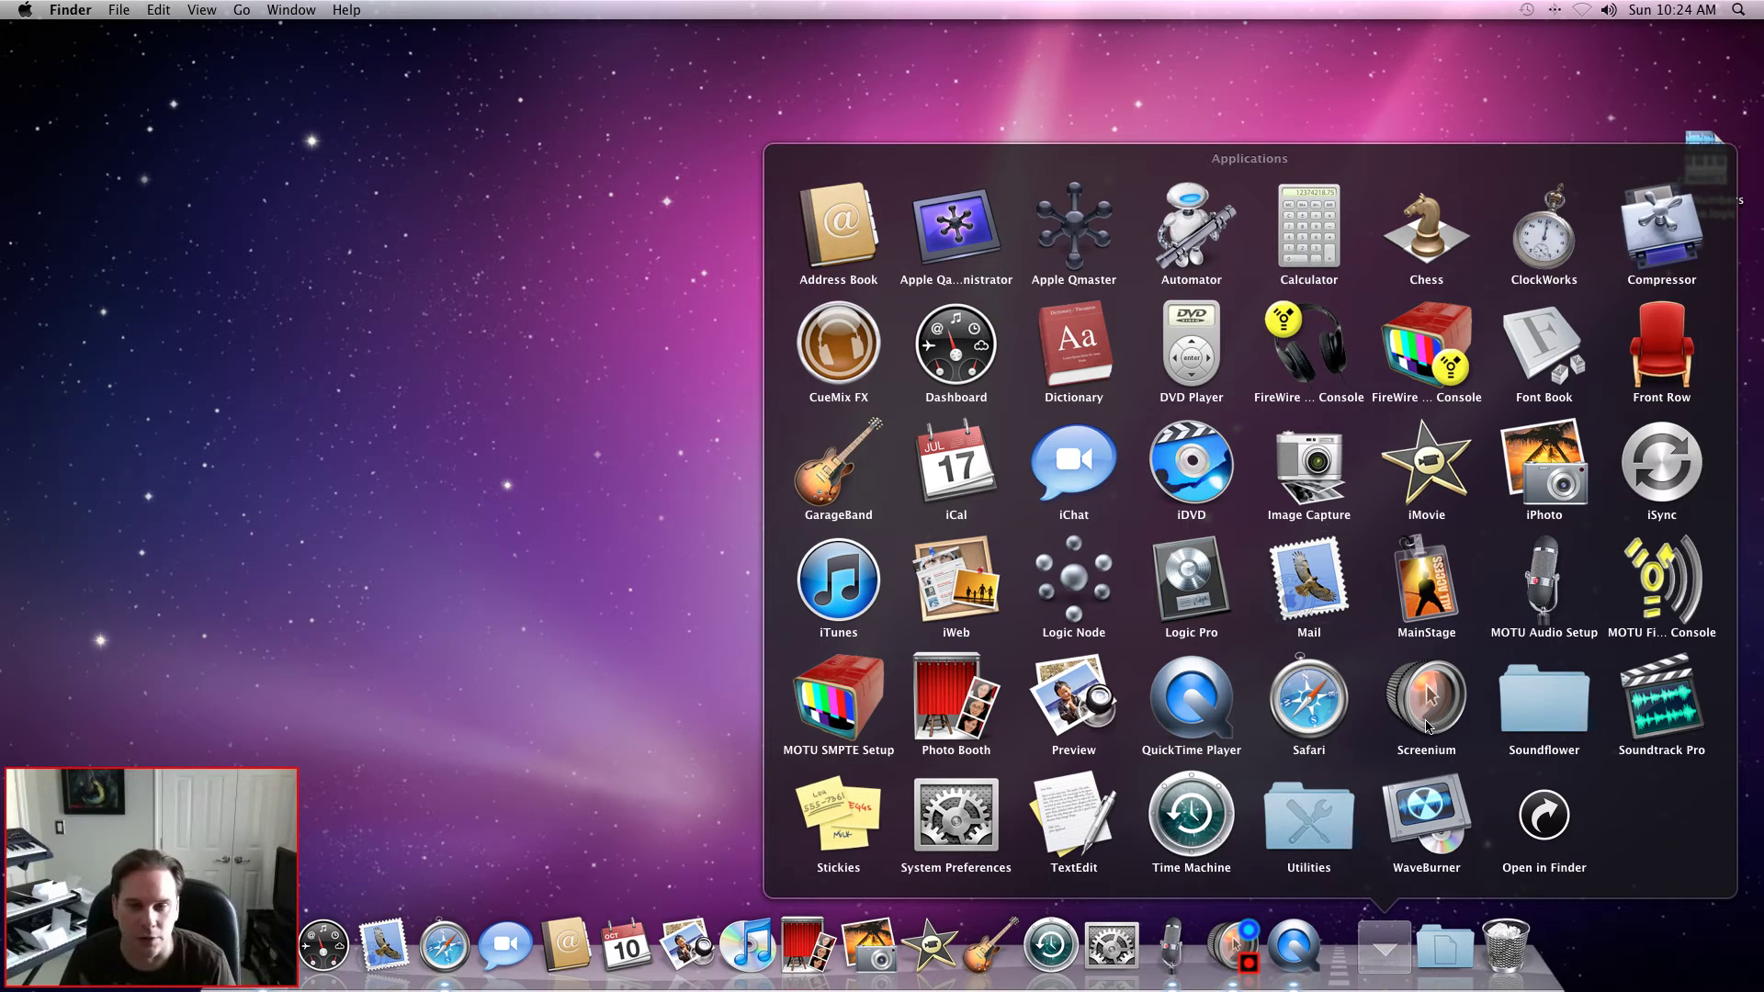
pyautogui.click(1317, 813)
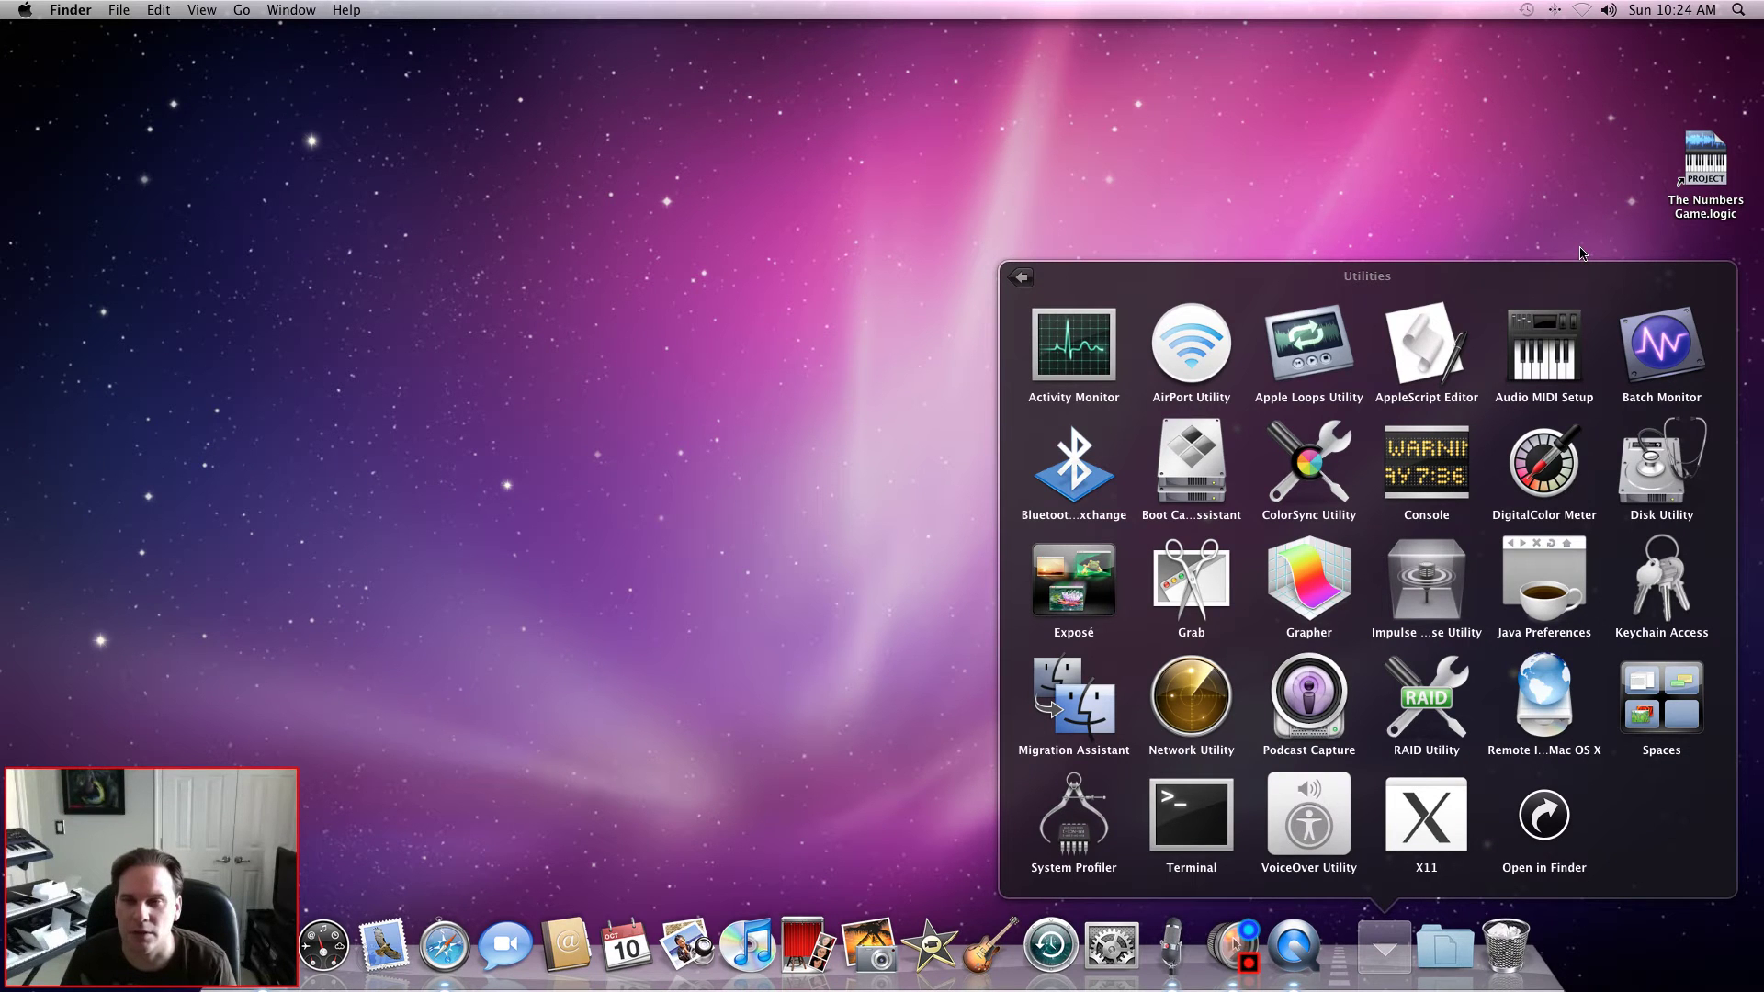
pyautogui.click(1545, 346)
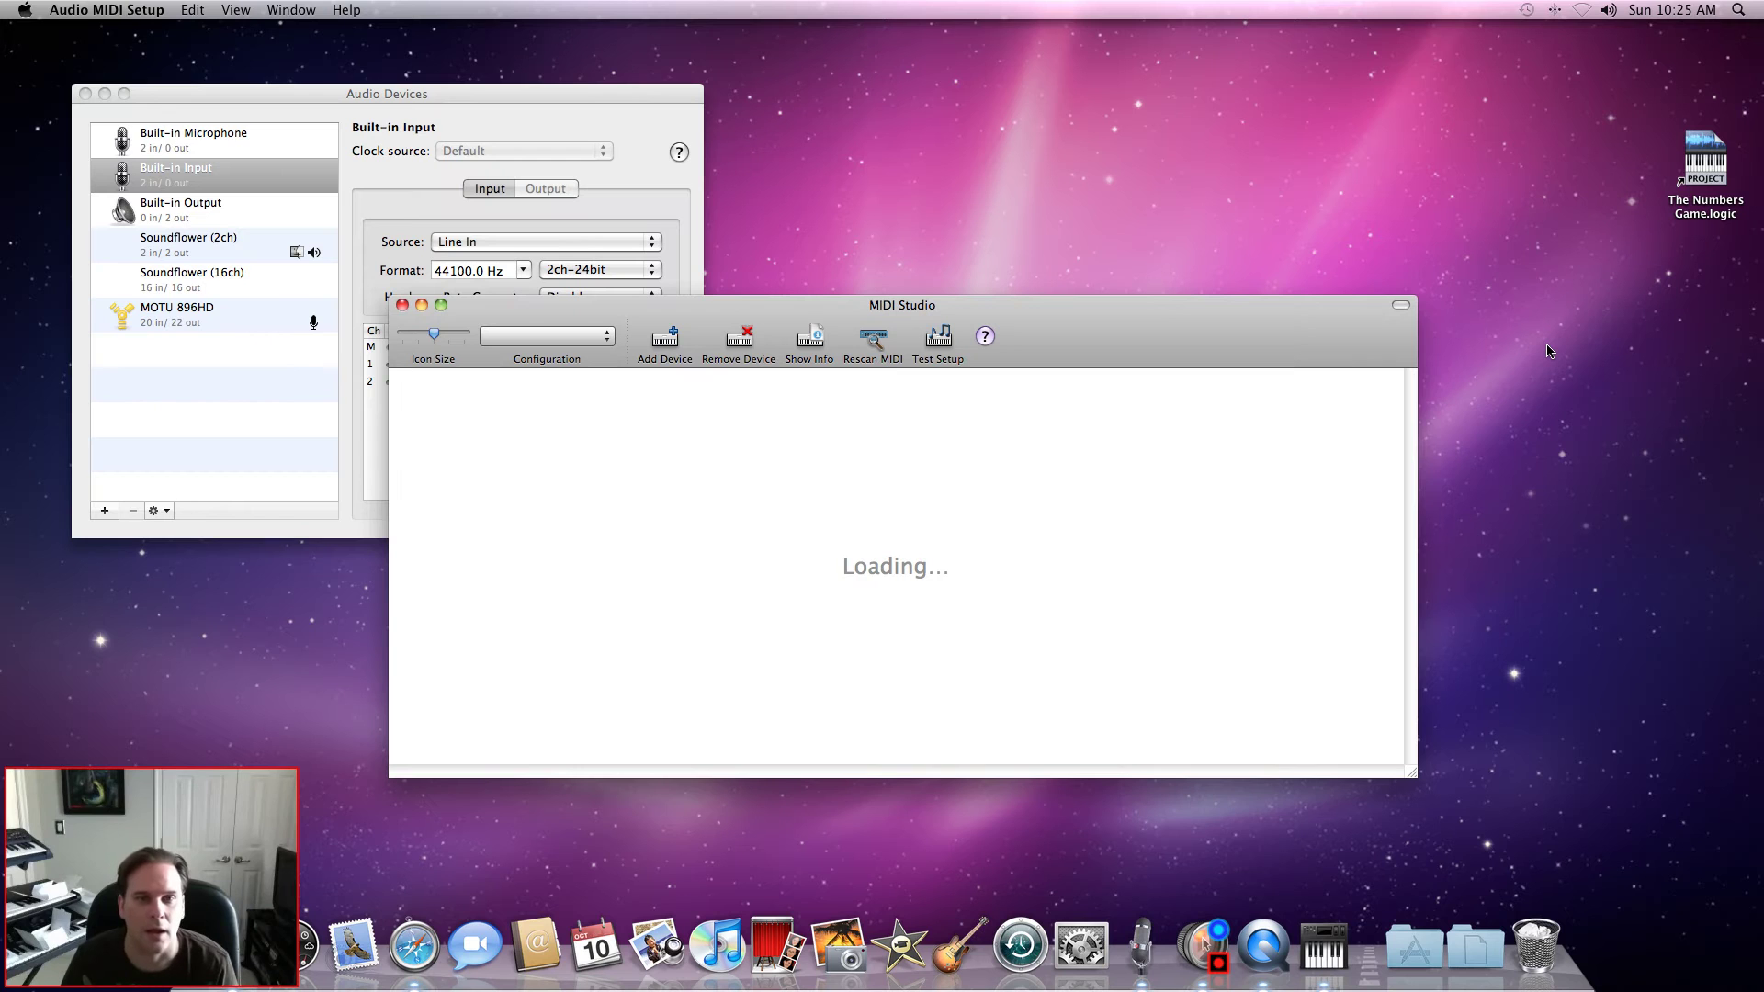
# Reposition the MIDI Studio window, MIDI Timepiece AV and Korg X5 boxes, then add a new external device.
pyautogui.moveTo(575, 302); pyautogui.dragTo(616, 347)
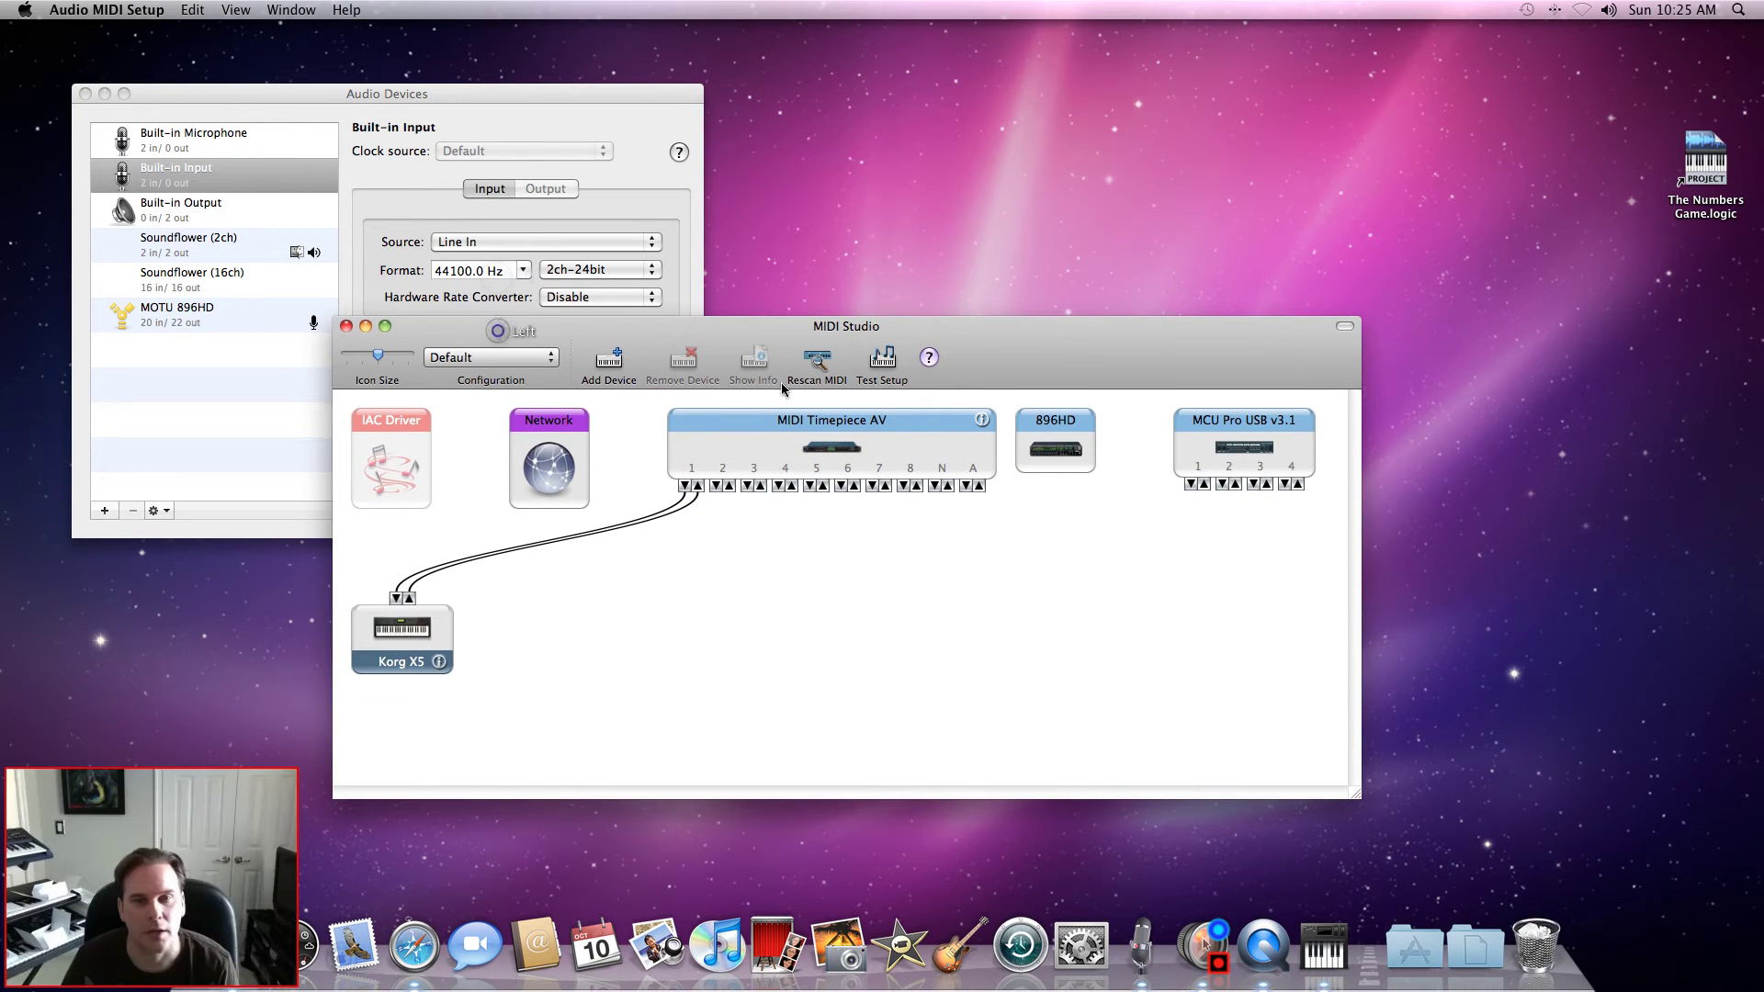
pyautogui.click(896, 427)
pyautogui.moveTo(896, 427); pyautogui.dragTo(880, 428)
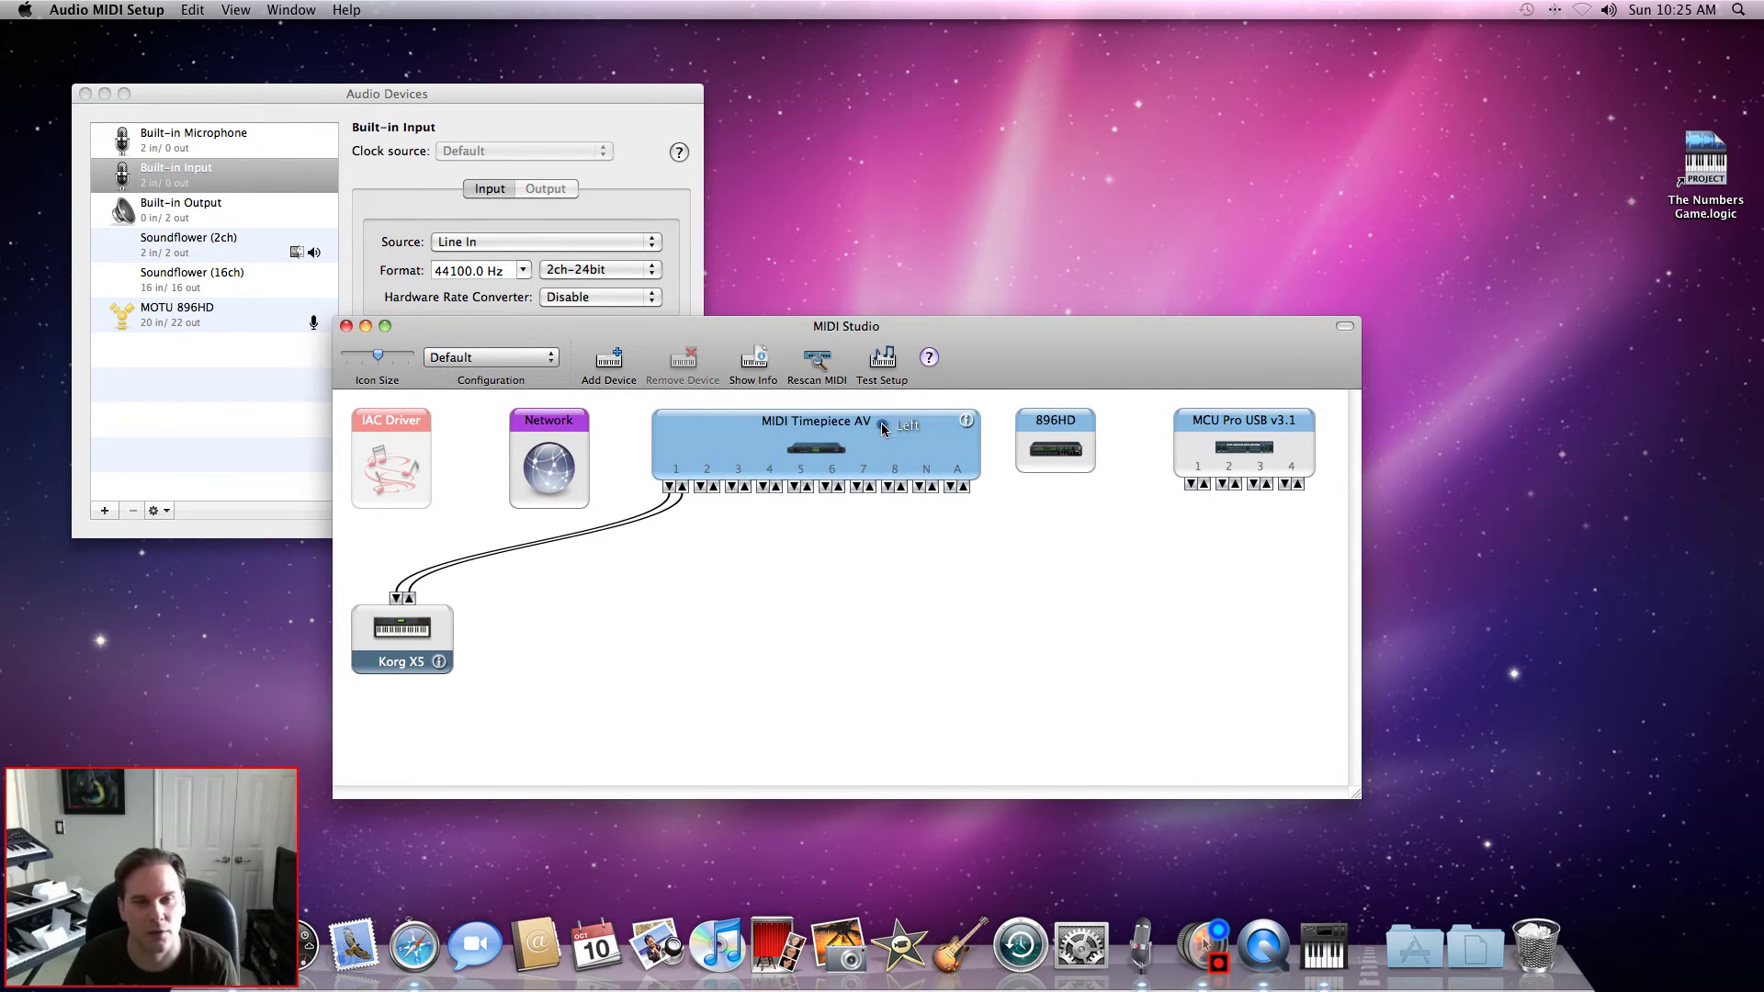
pyautogui.moveTo(441, 634); pyautogui.dragTo(539, 626)
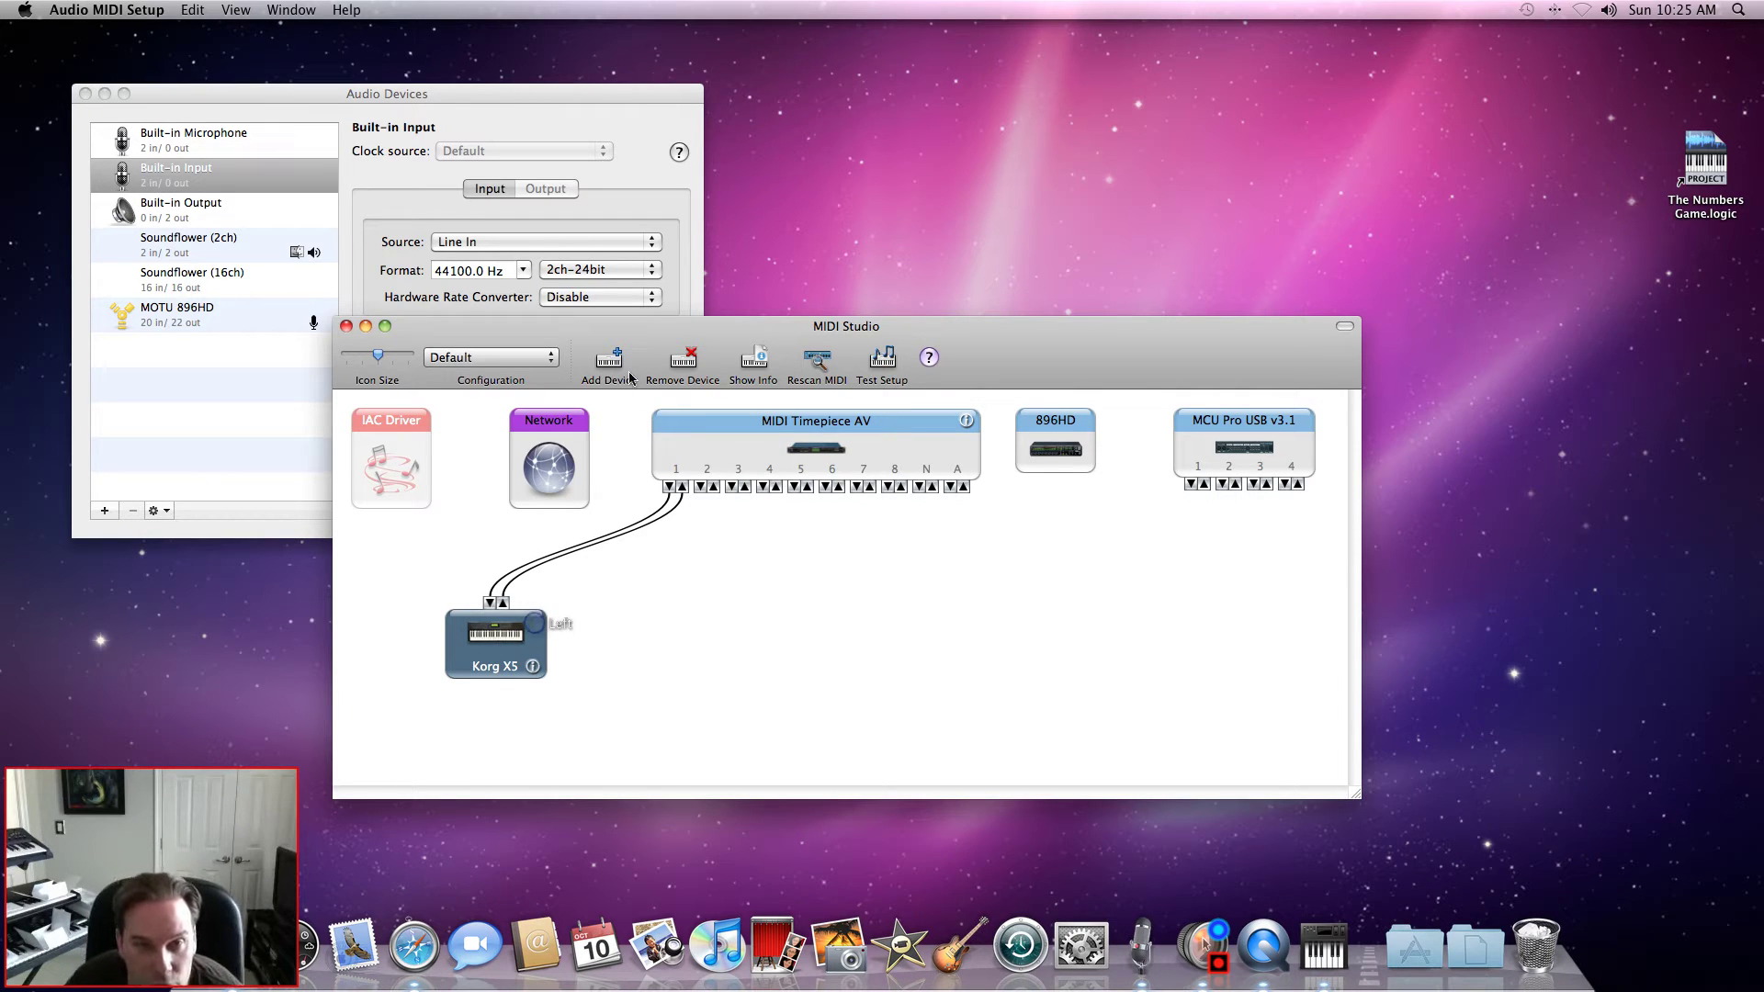
pyautogui.click(595, 364)
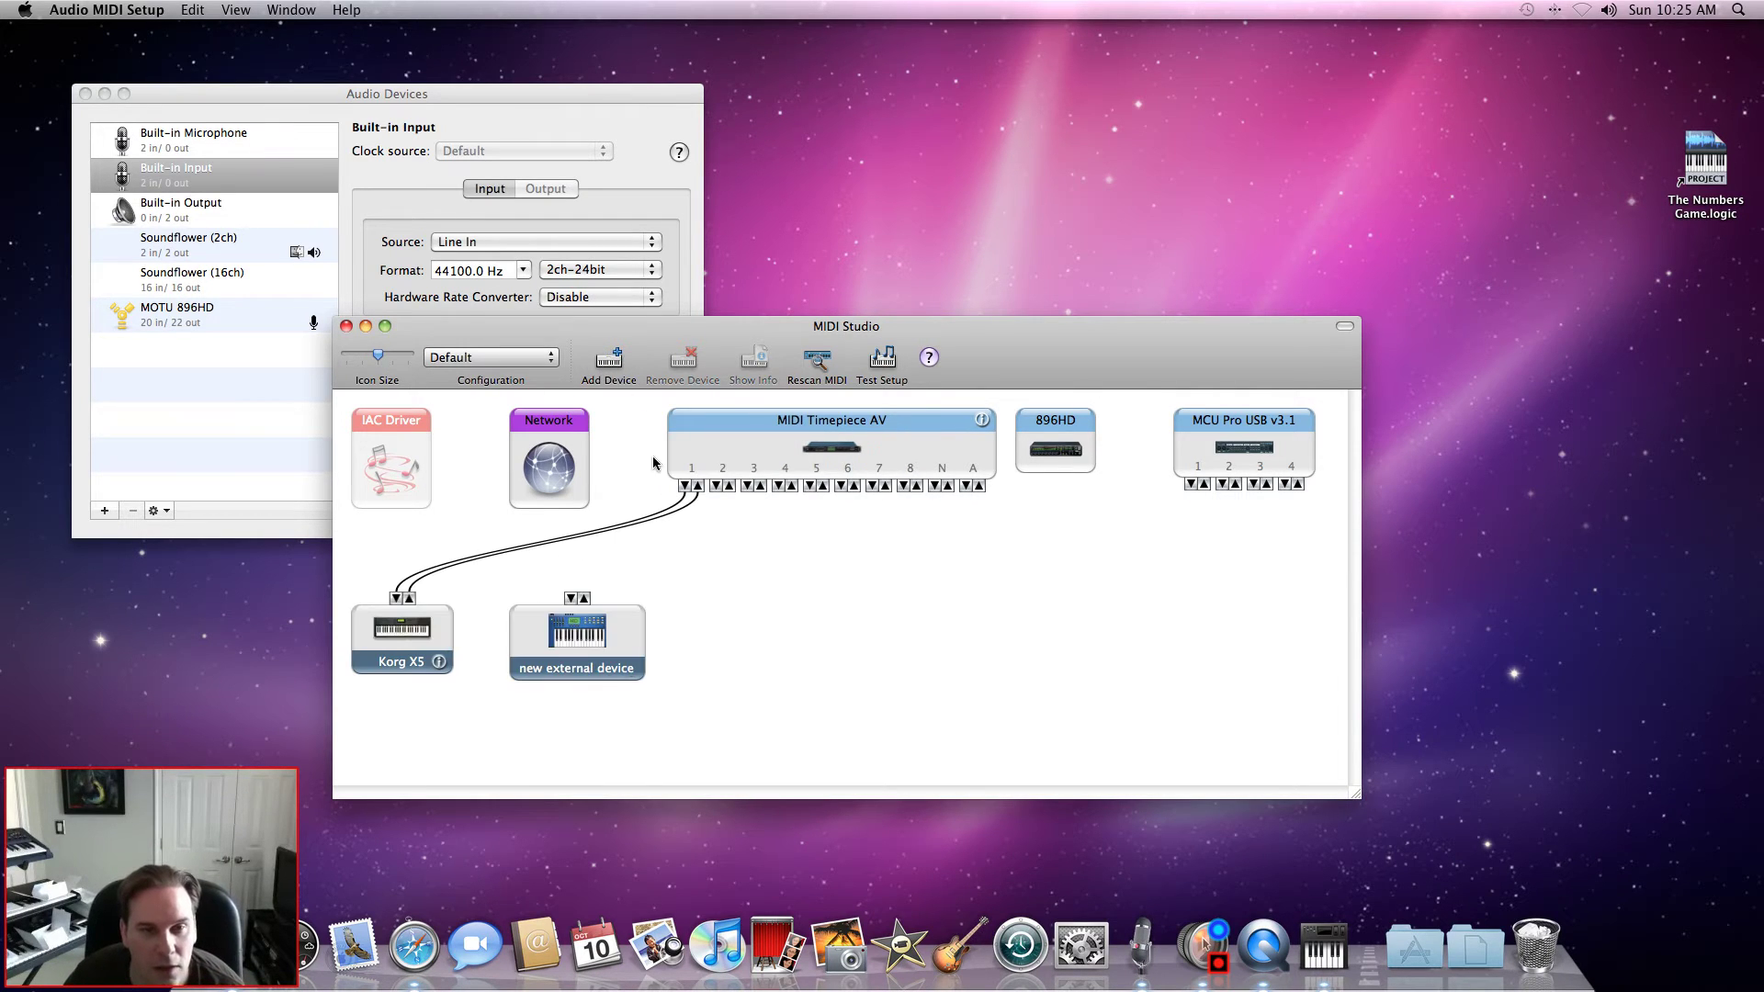
# Cable port 2 of the MIDI Timepiece AV to the new external device.
pyautogui.moveTo(631, 634)
pyautogui.mouseDown()
pyautogui.moveTo(666, 635)
pyautogui.moveTo(632, 667)
pyautogui.mouseUp()
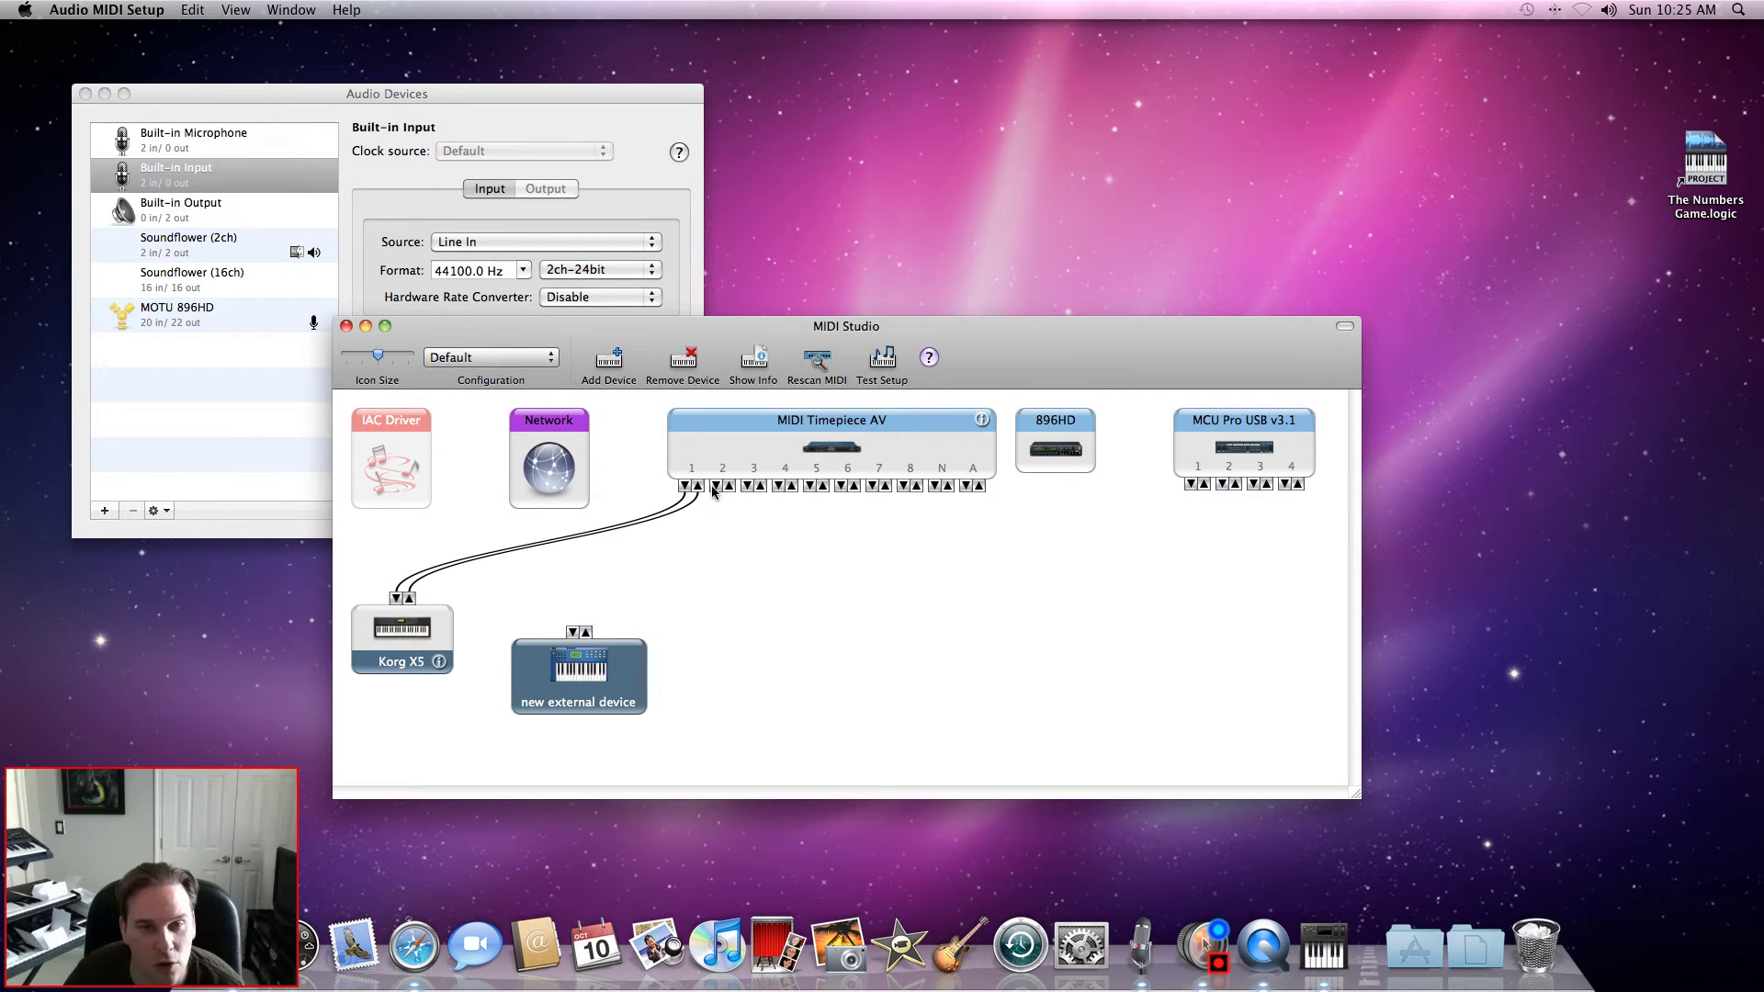
pyautogui.moveTo(686, 493)
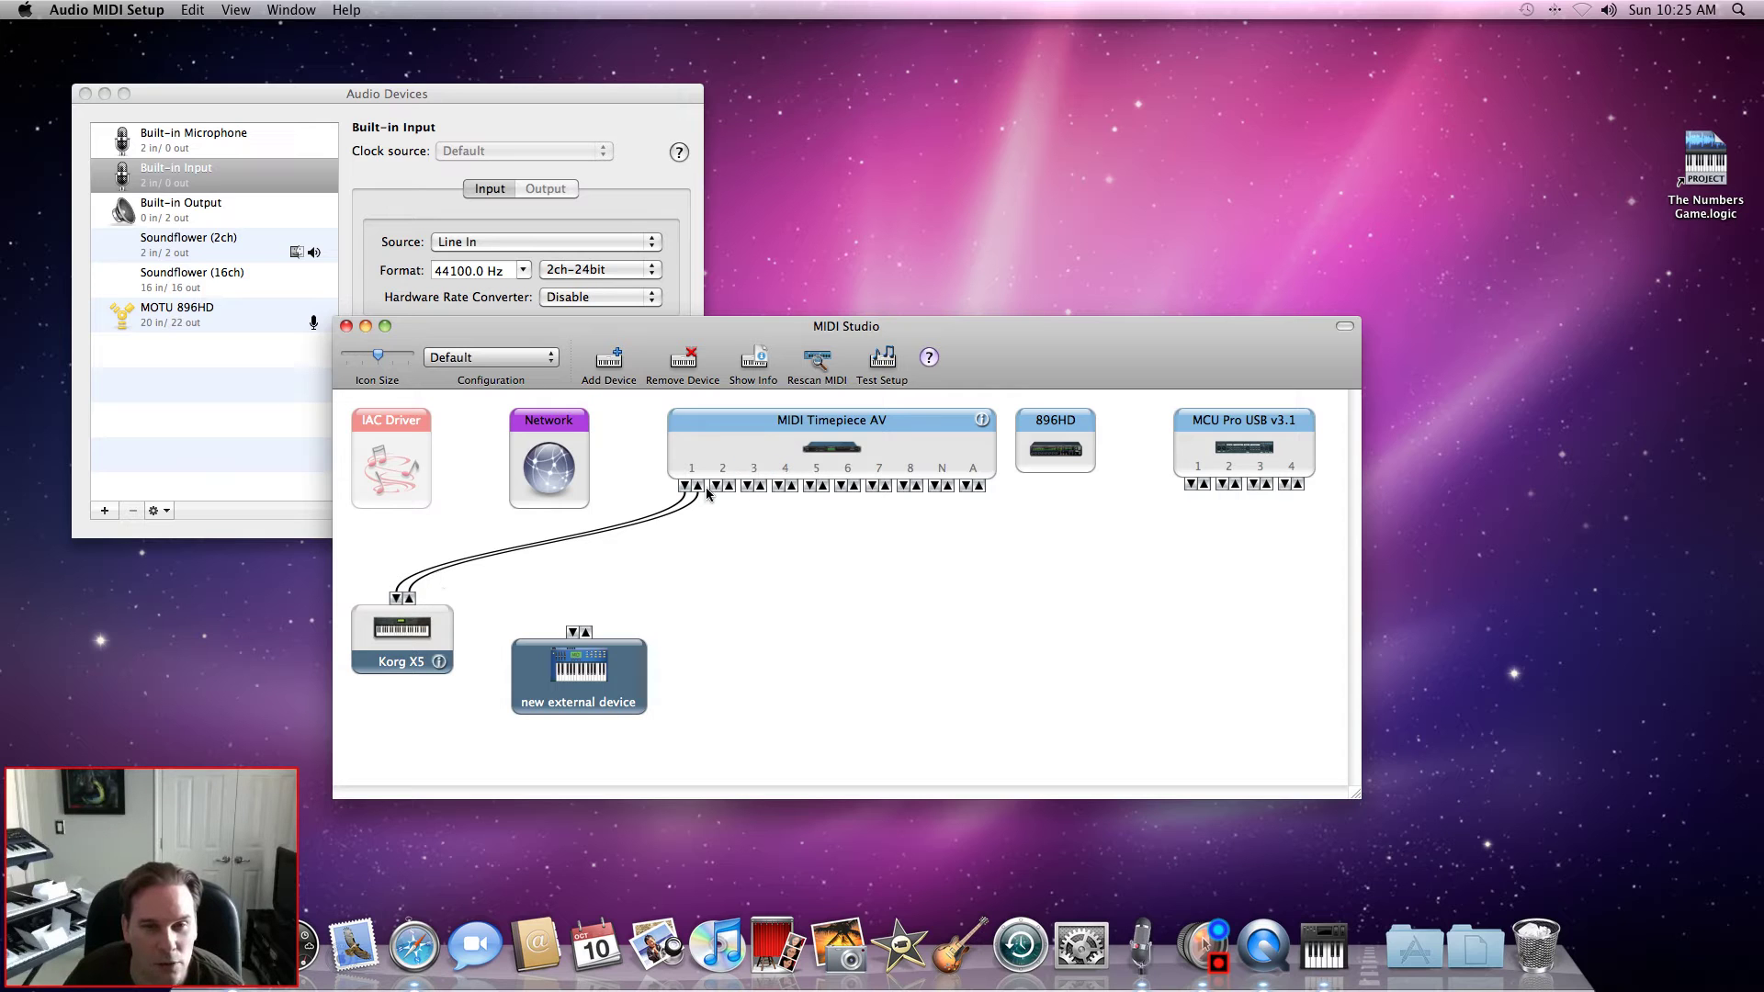
pyautogui.moveTo(716, 486)
pyautogui.mouseDown()
pyautogui.moveTo(606, 562)
pyautogui.moveTo(567, 641)
pyautogui.moveTo(745, 527)
pyautogui.moveTo(729, 486)
pyautogui.mouseUp()
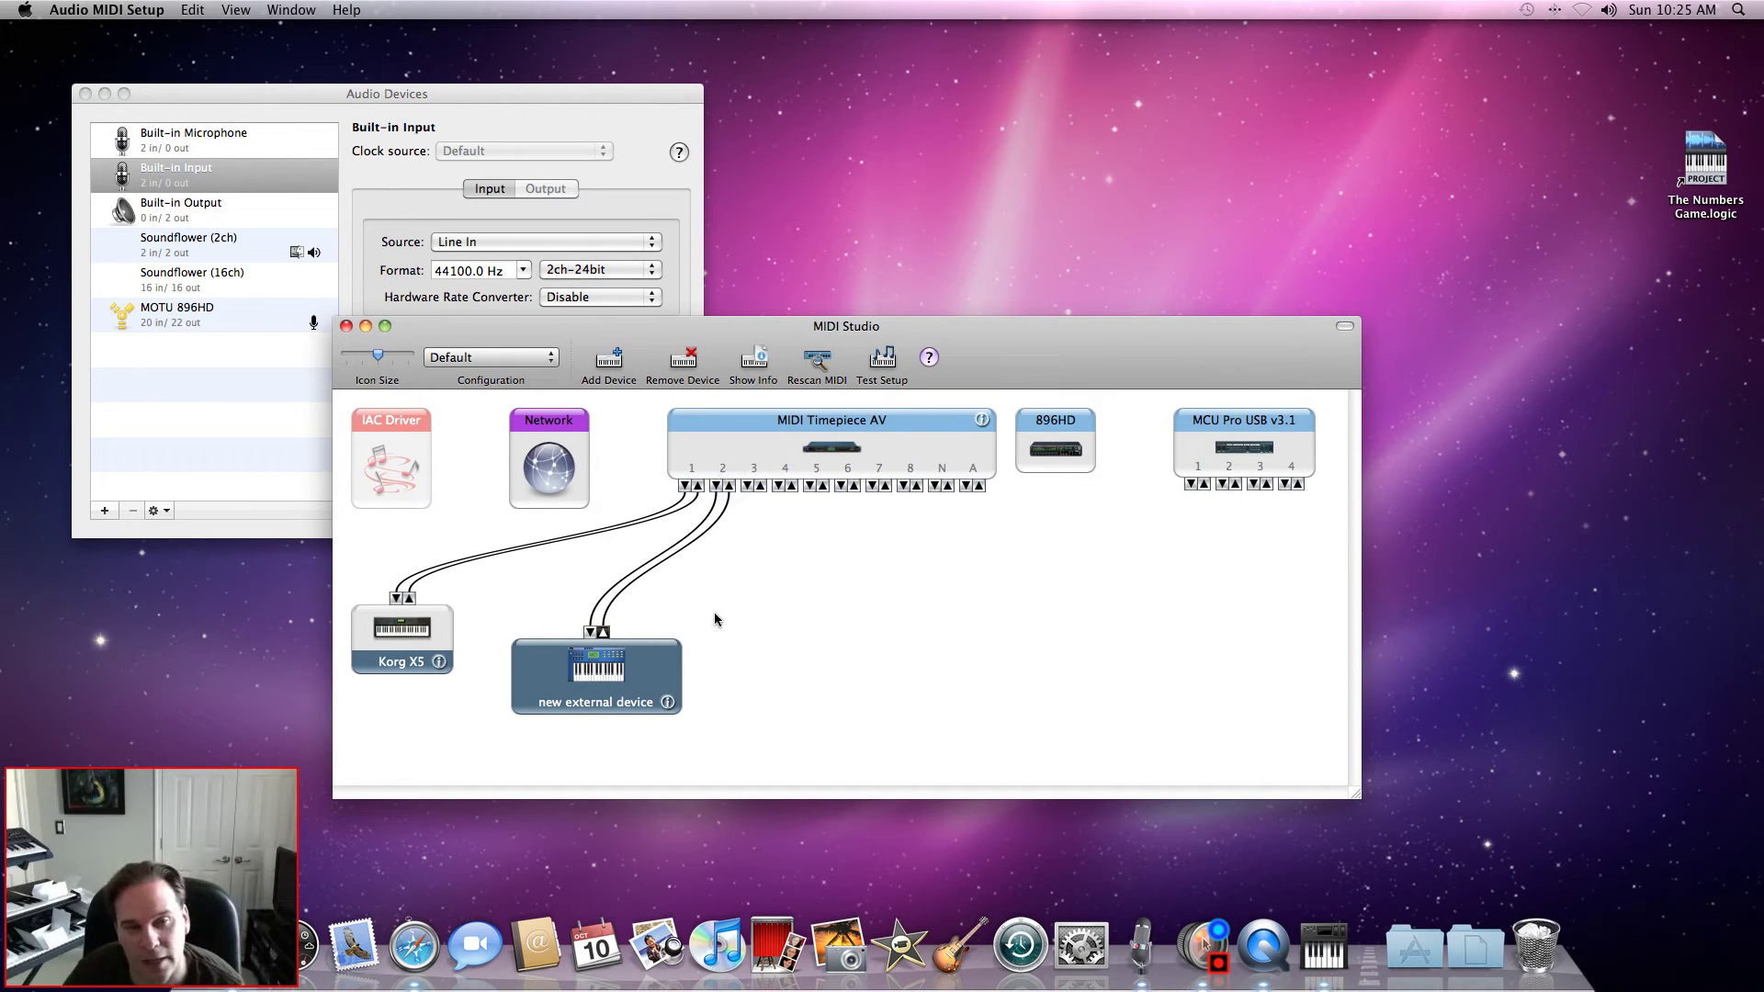
# Tidy the layout by nudging the new external device and MCU Pro USB boxes left.
pyautogui.click(647, 661)
pyautogui.moveTo(648, 661); pyautogui.dragTo(643, 661)
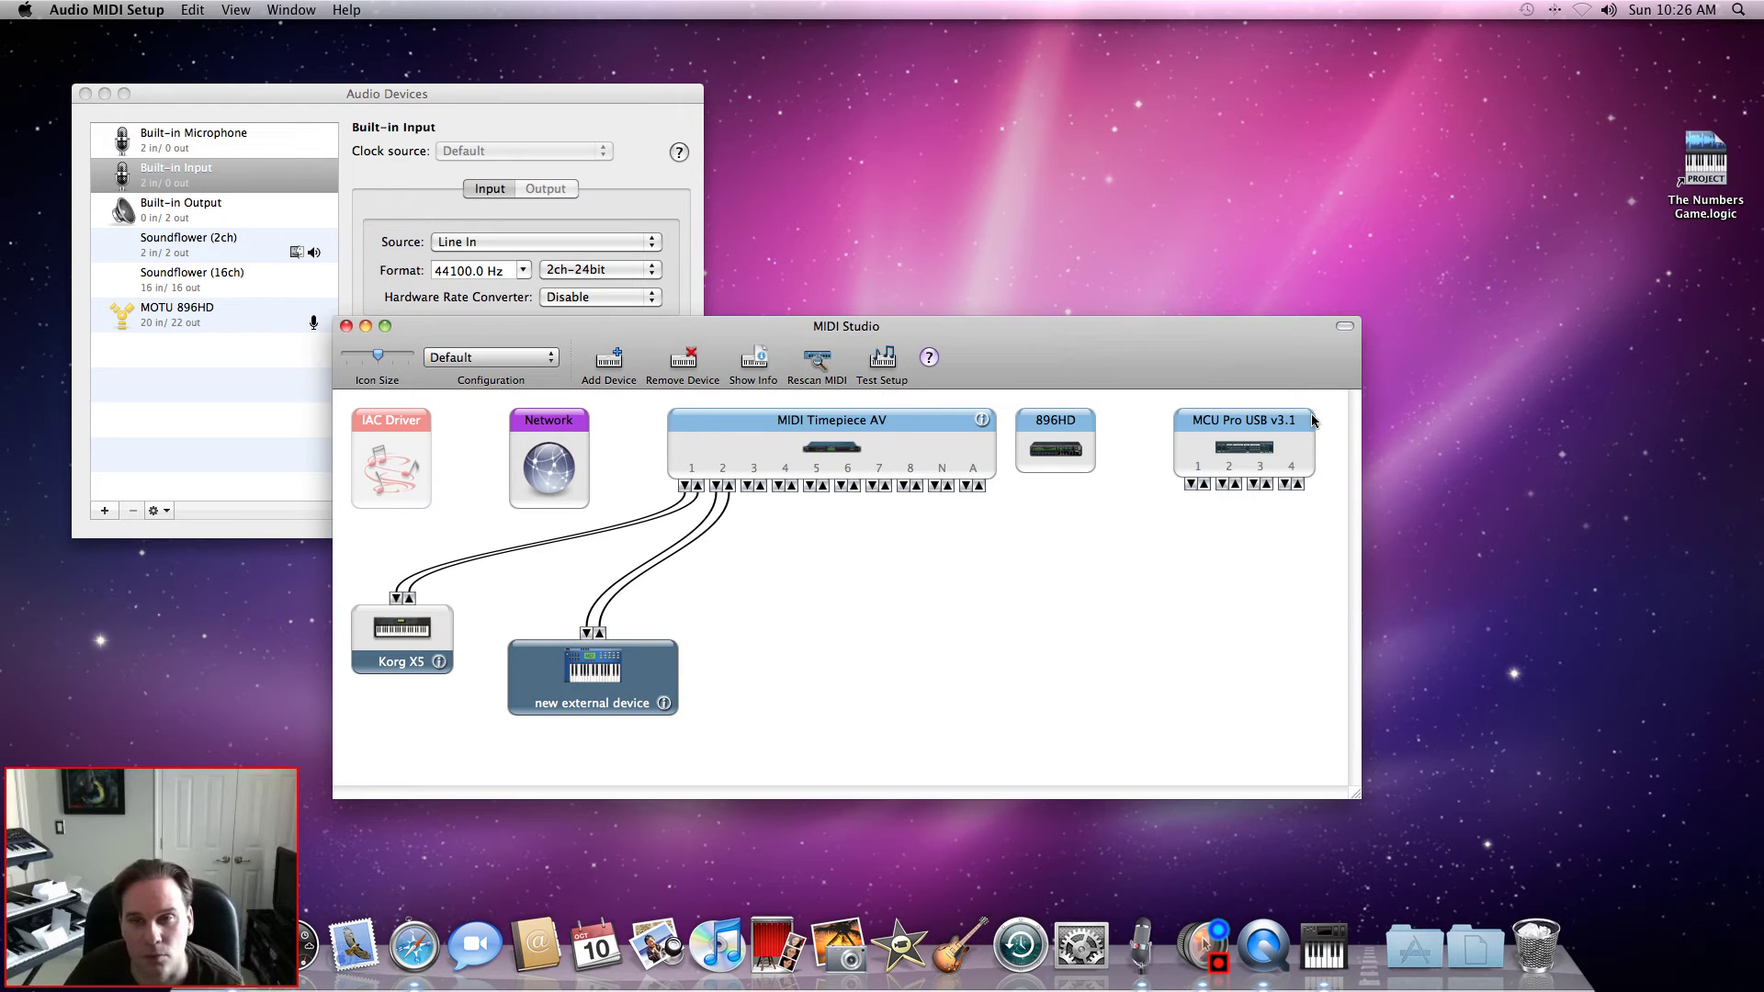
pyautogui.moveTo(1301, 421); pyautogui.dragTo(1238, 422)
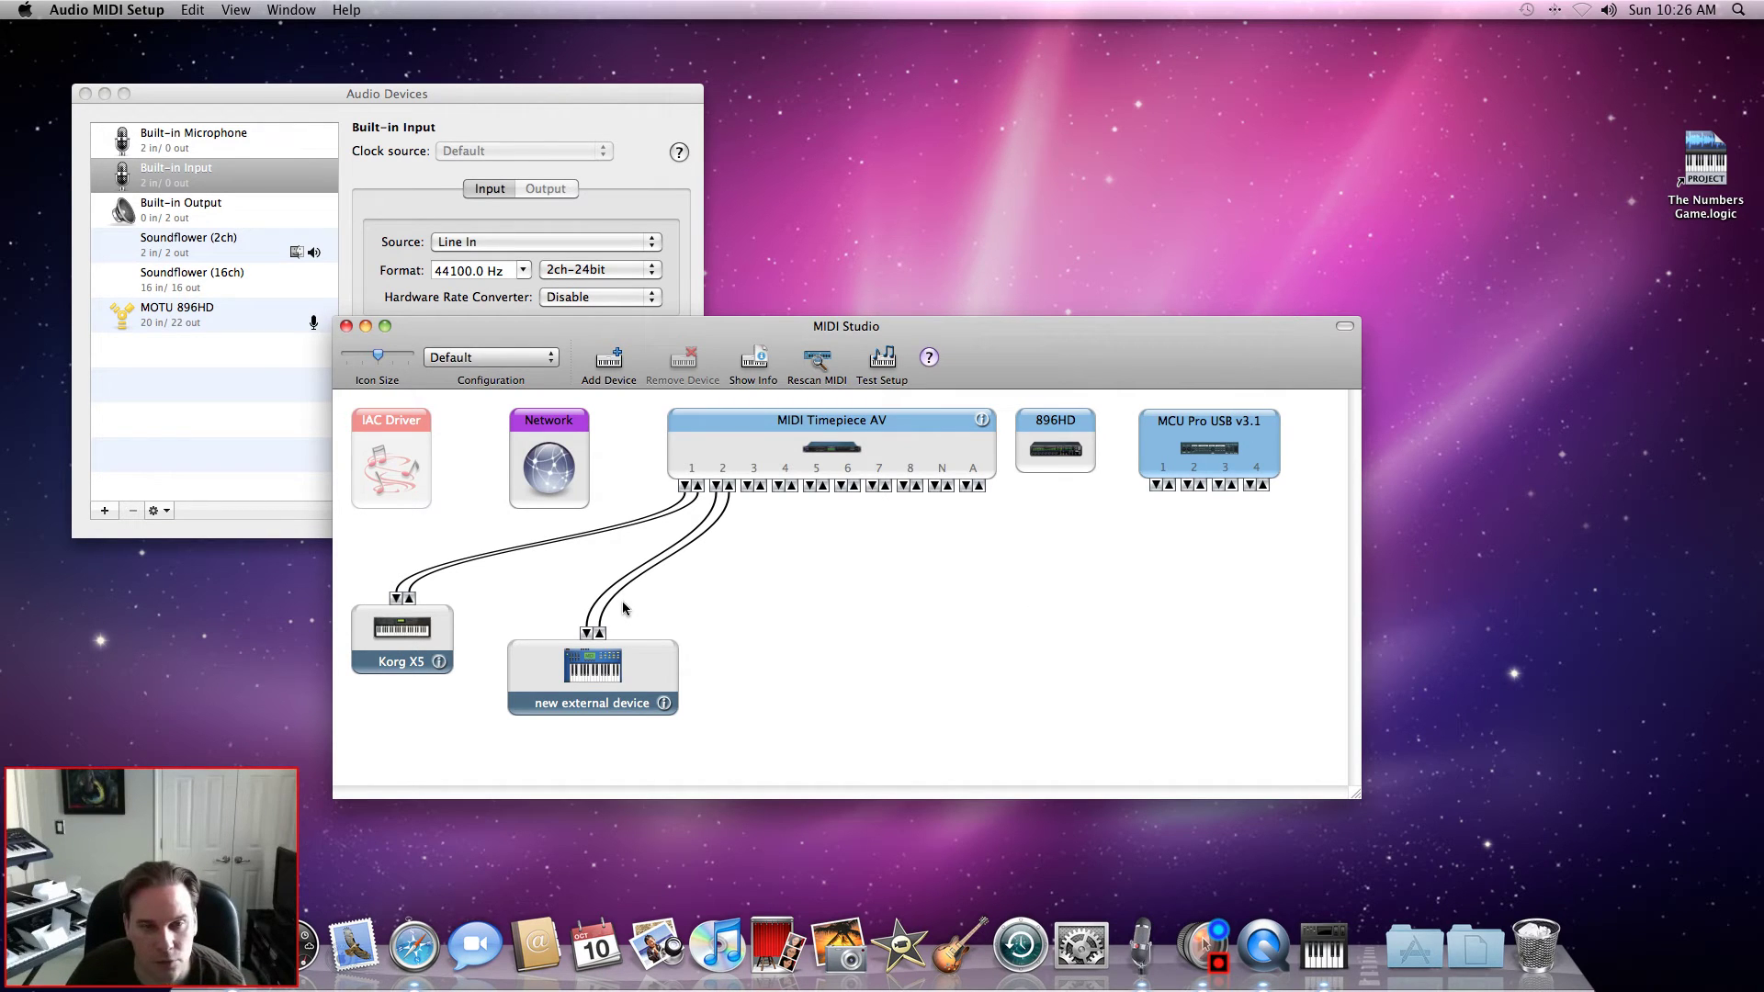
pyautogui.click(601, 669)
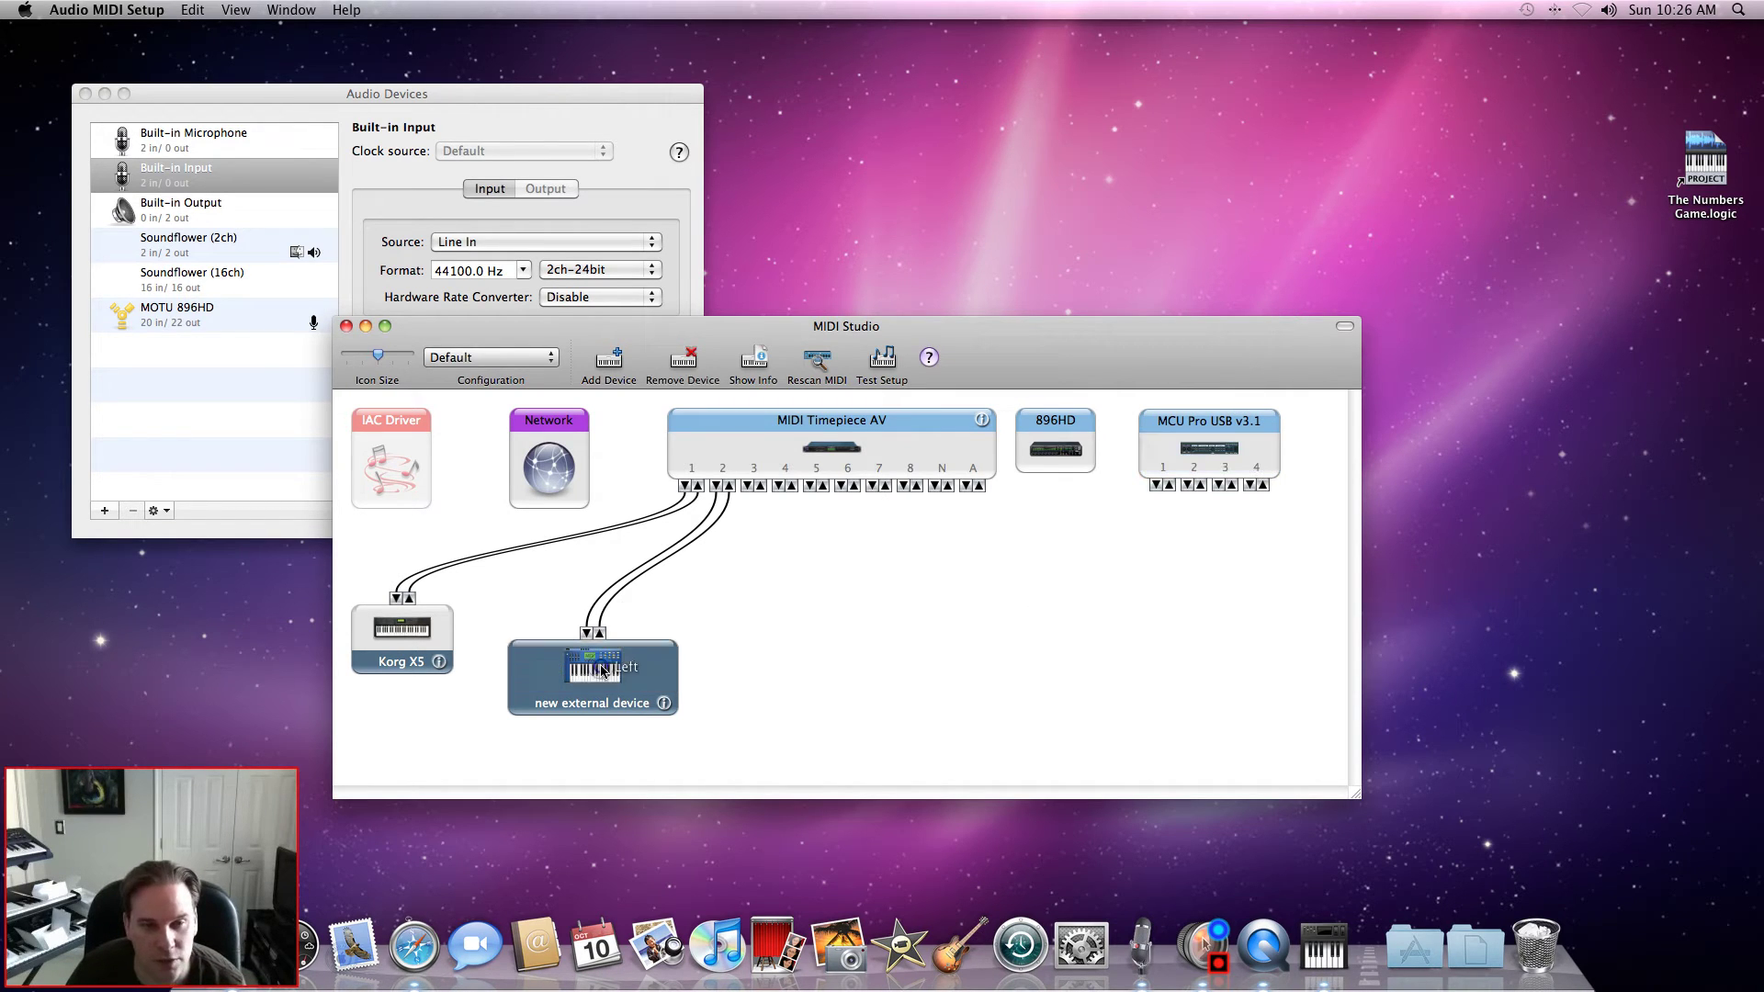
# Open the new external device's properties window, move it aside, and select the device name.
pyautogui.click(663, 703)
pyautogui.moveTo(378, 70); pyautogui.dragTo(1144, 355)
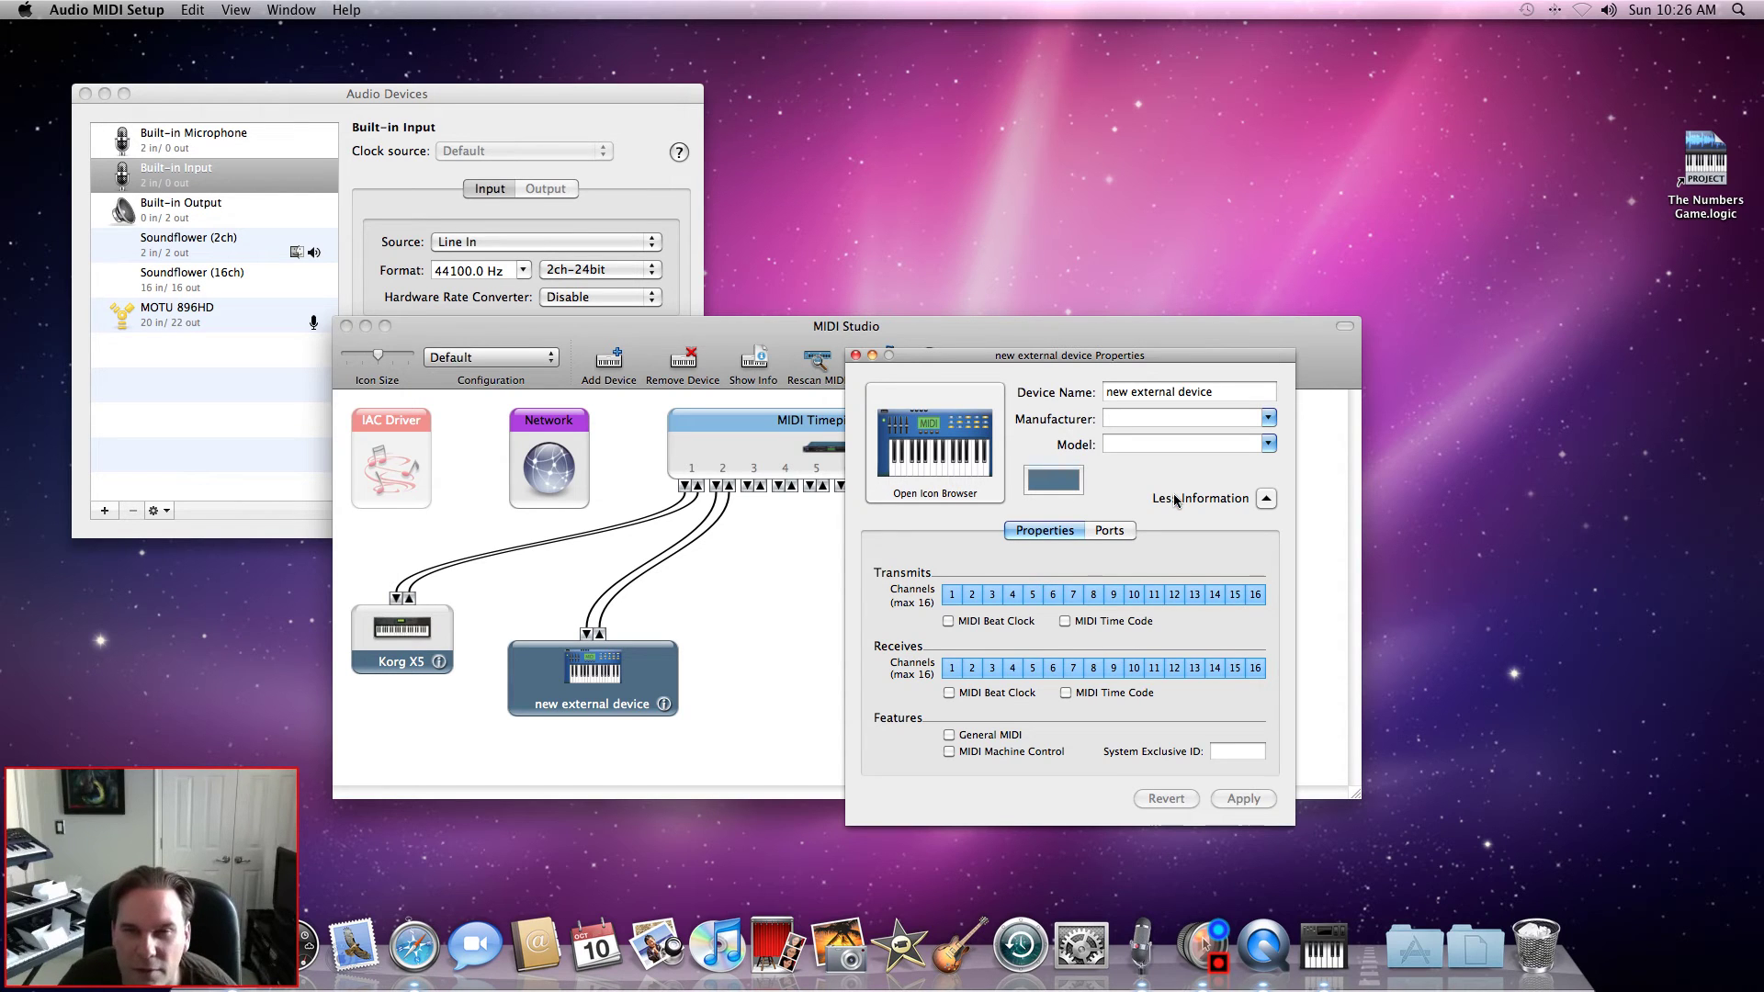
pyautogui.tripleClick(1246, 392)
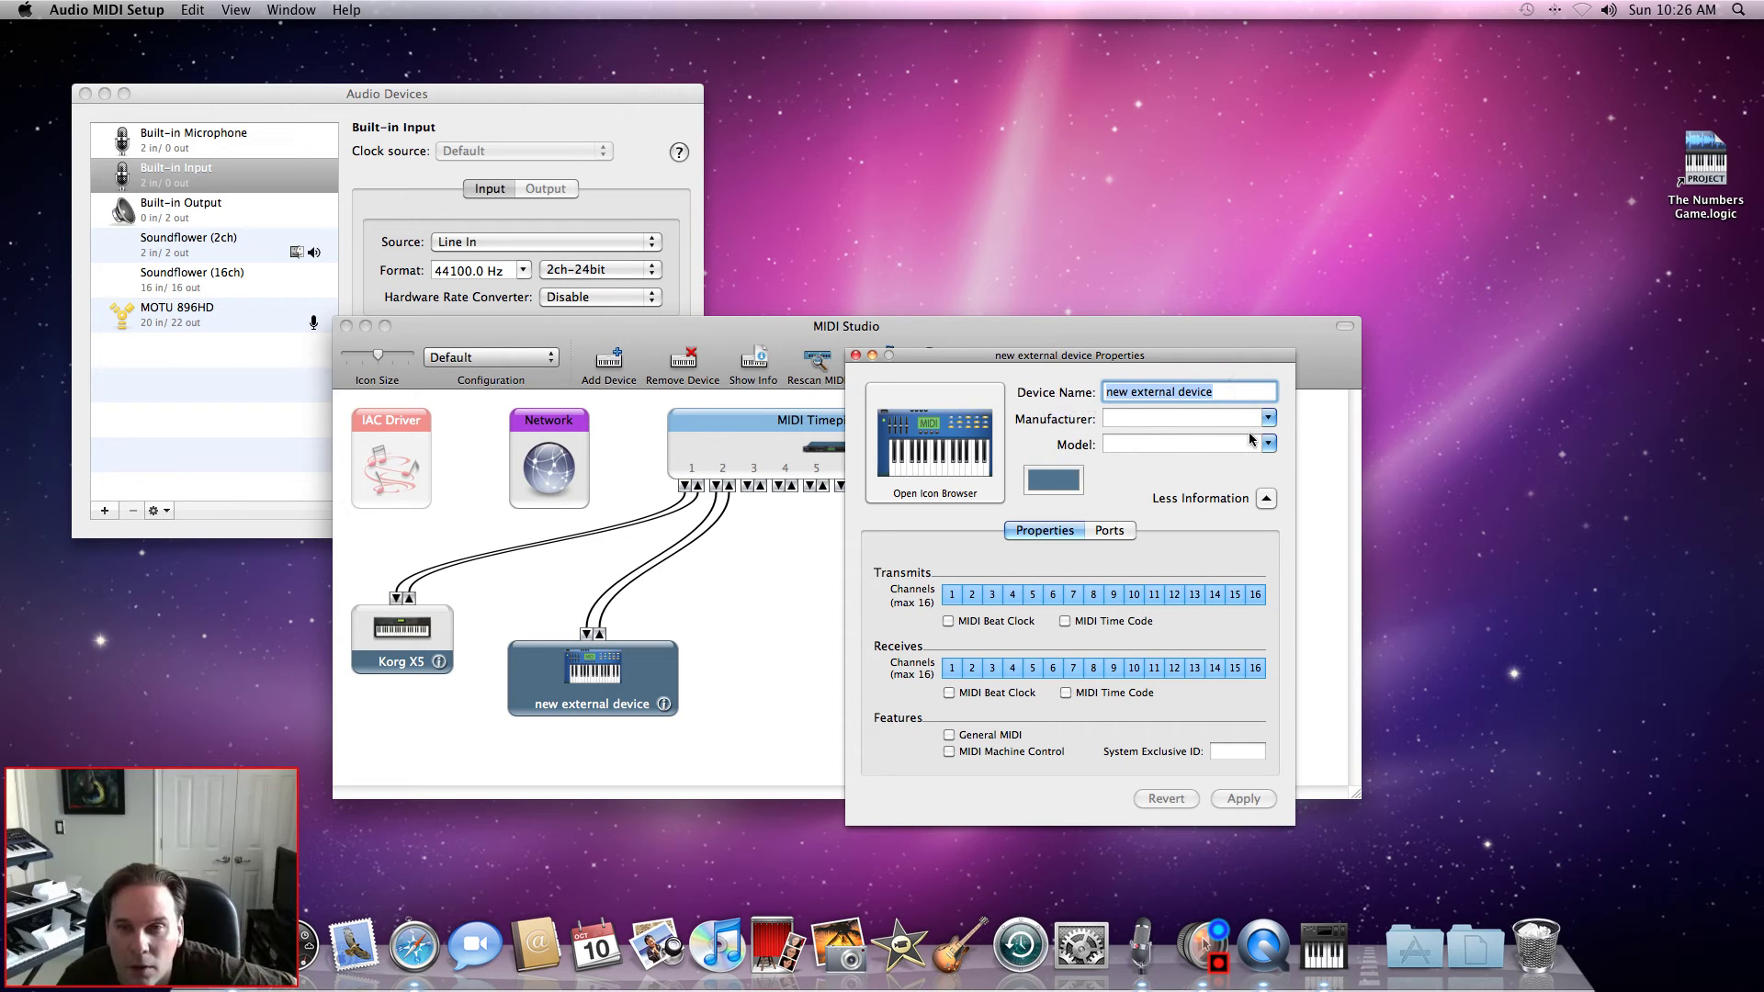
# Check the Manufacturer and Model lists, then open the icon browser showing the Generic icon set.
pyautogui.click(1268, 418)
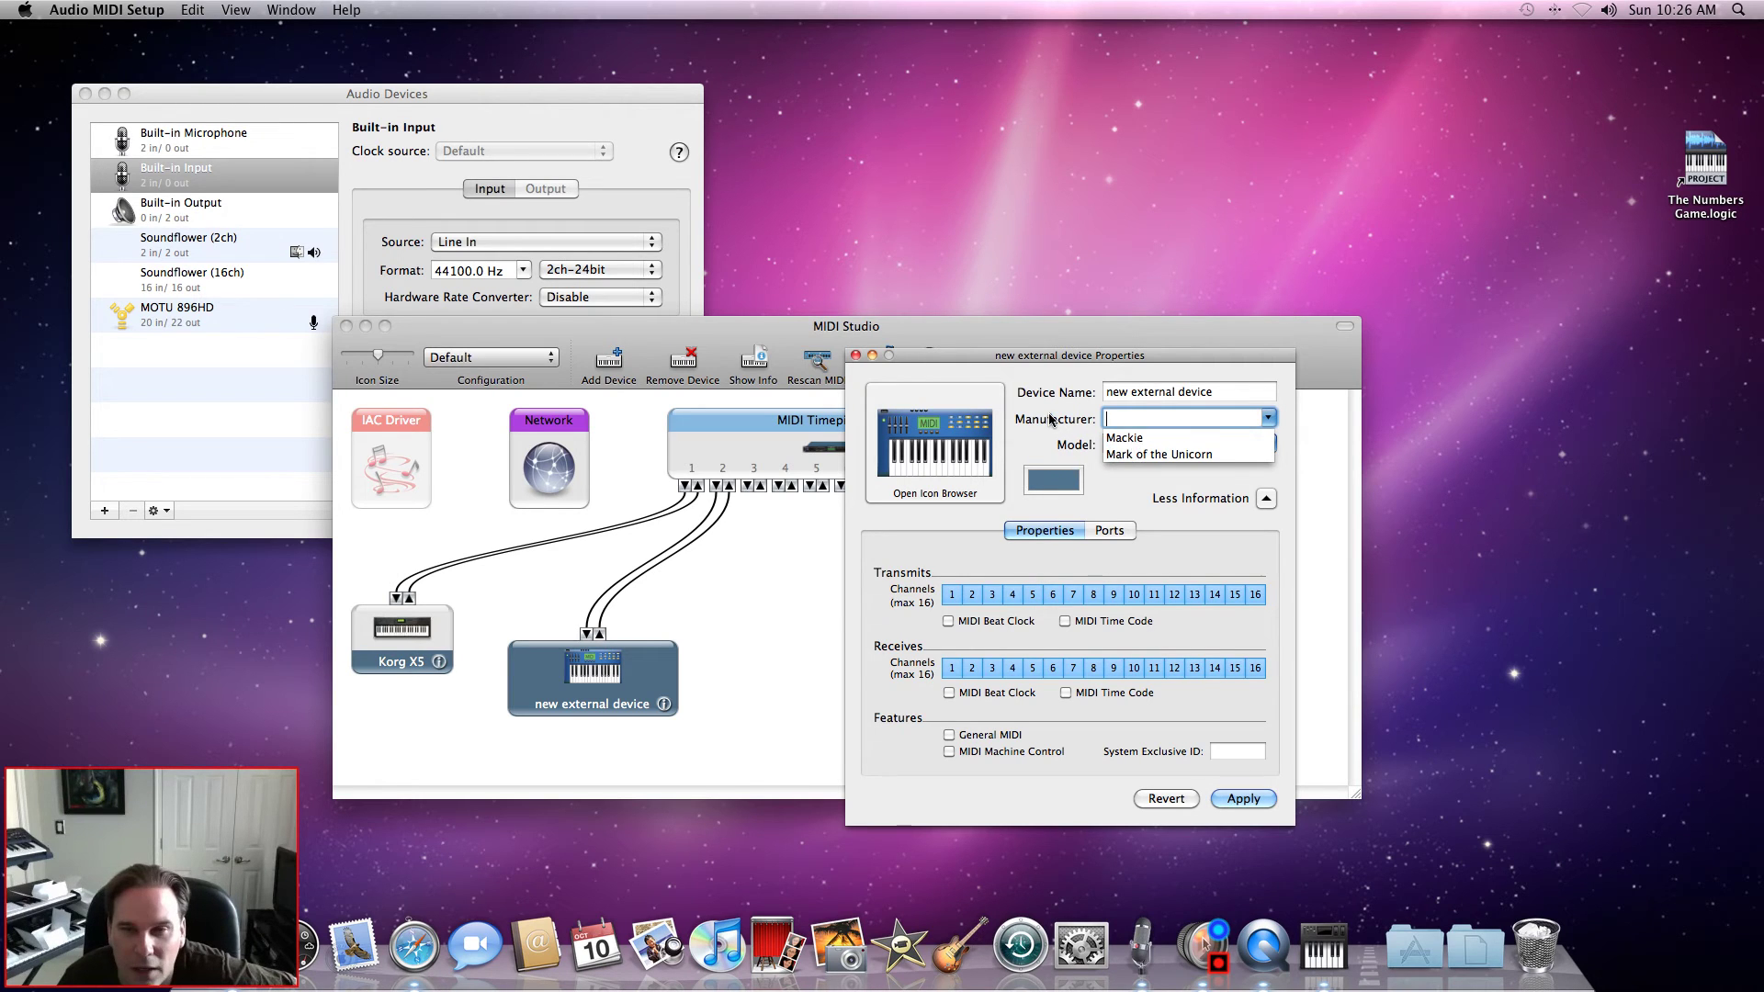
pyautogui.click(1051, 420)
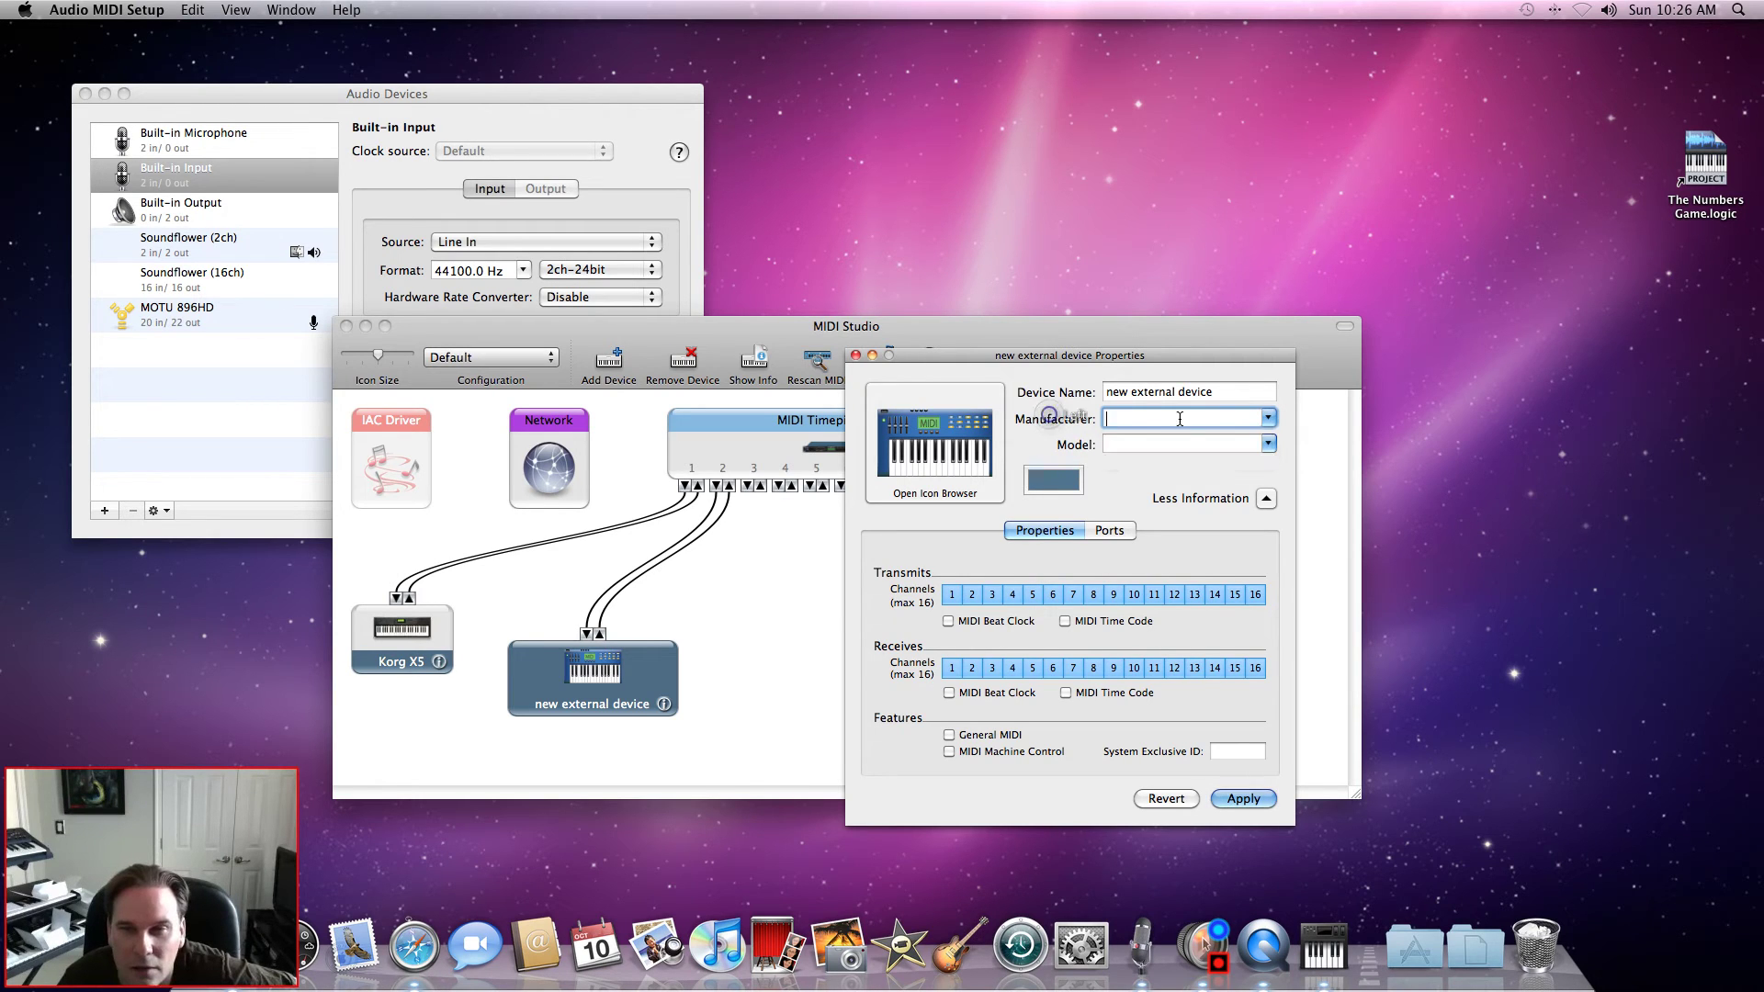
pyautogui.click(1268, 420)
pyautogui.click(1072, 402)
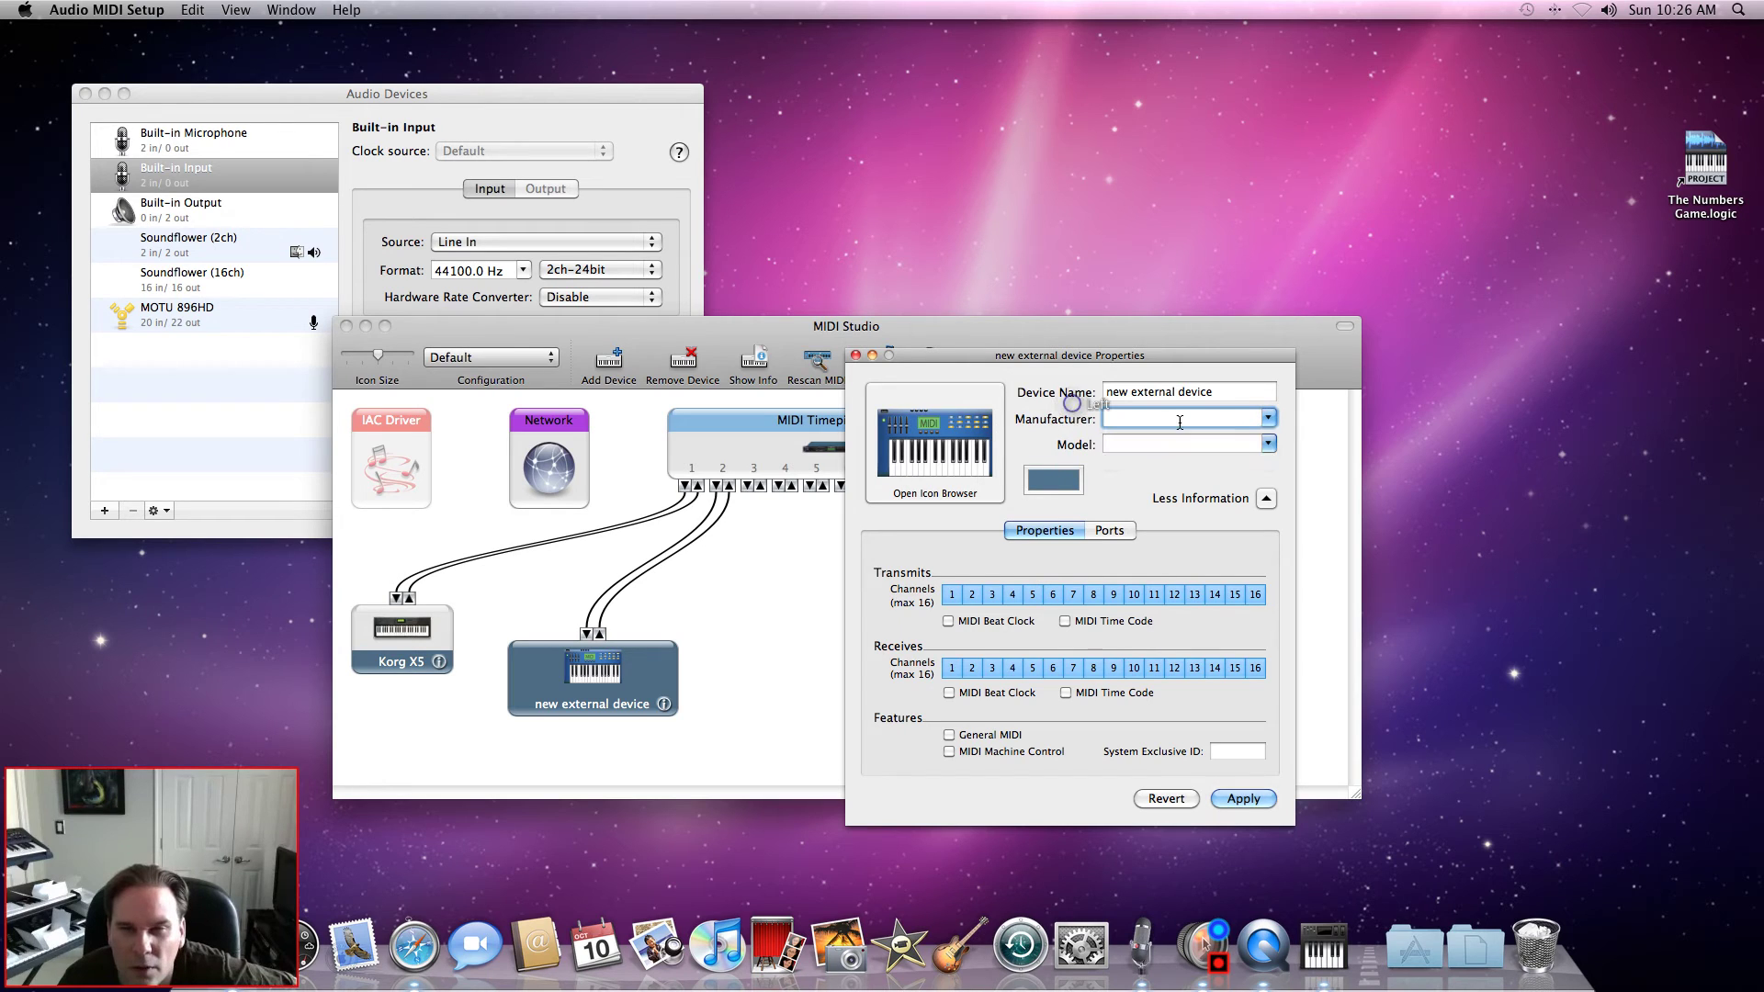
pyautogui.click(1268, 444)
pyautogui.click(1065, 429)
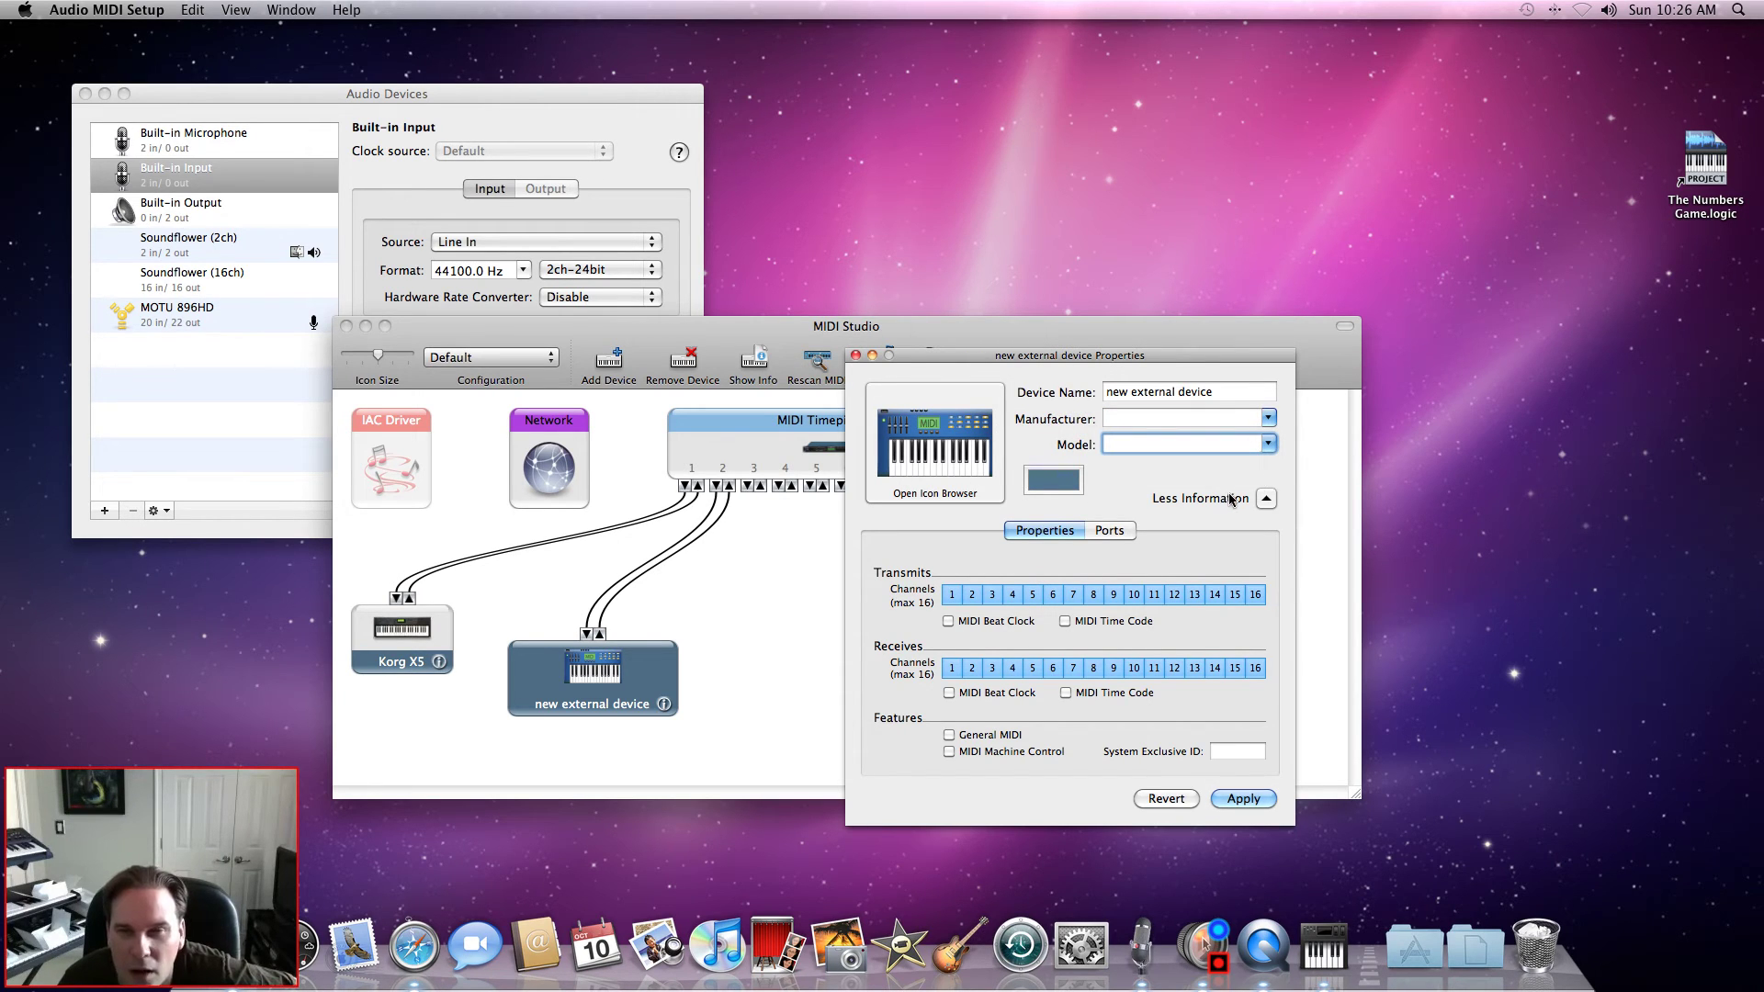
pyautogui.click(936, 471)
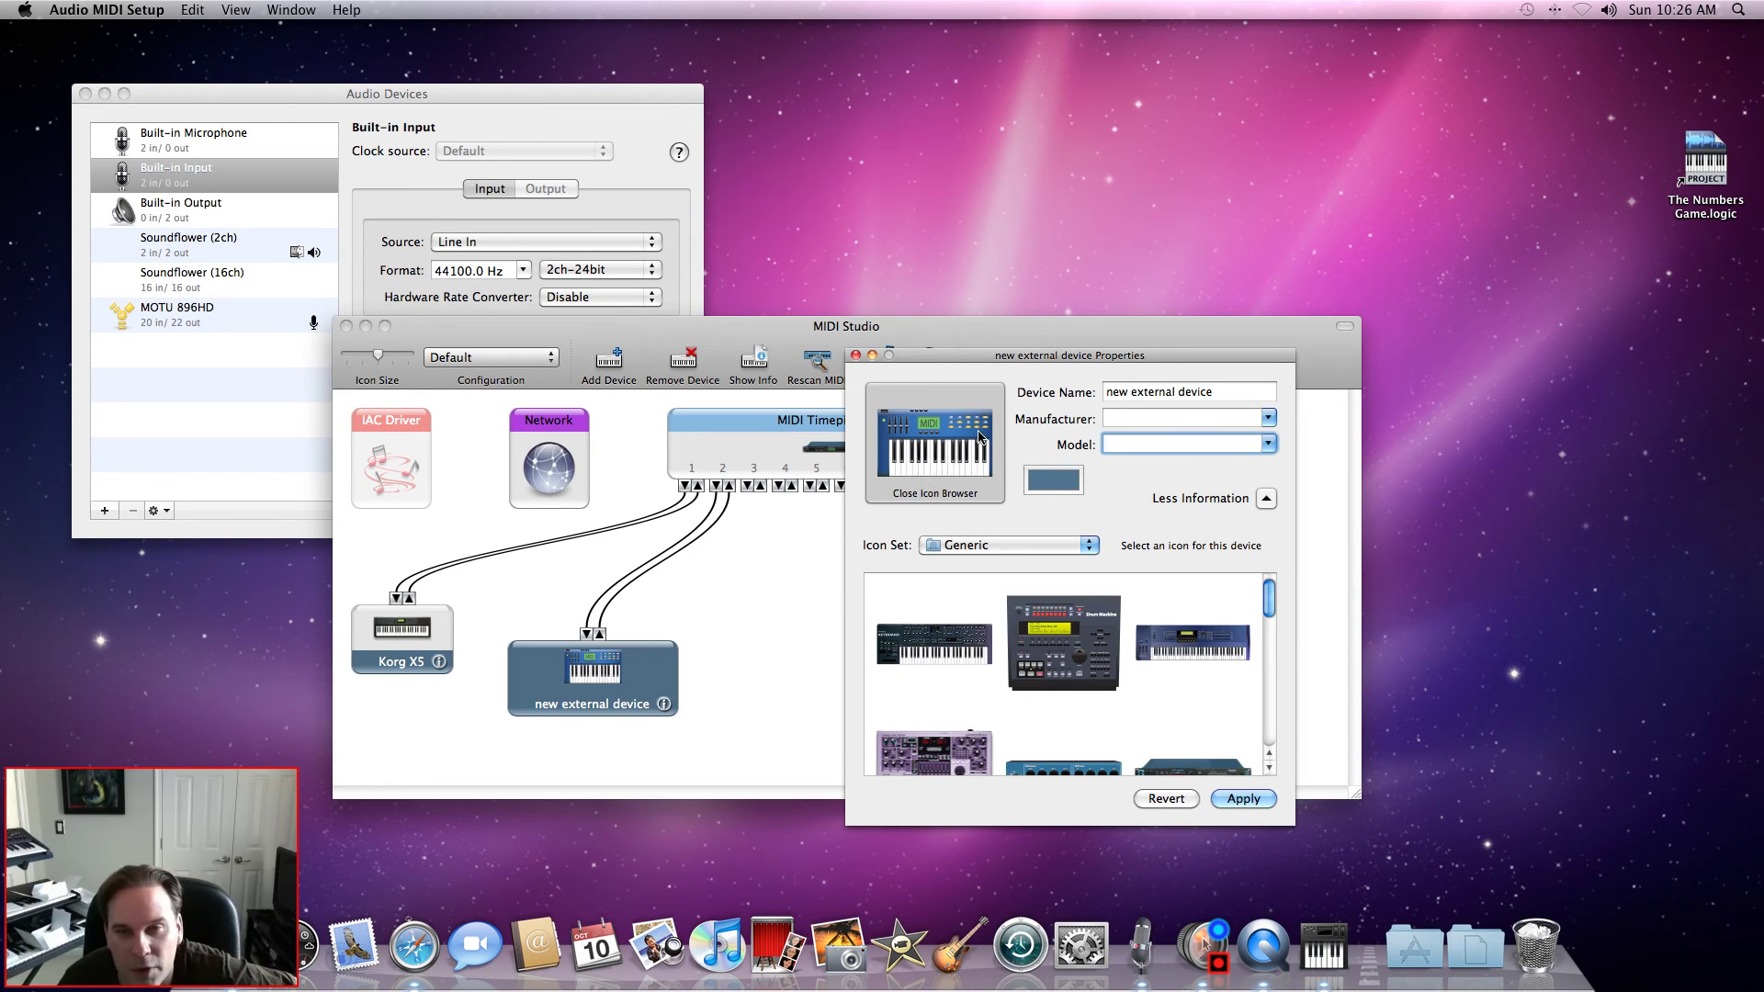
# Close the new external device's properties window, bringing up the apply-changes prompt.
pyautogui.moveTo(1270, 593); pyautogui.dragTo(1279, 518)
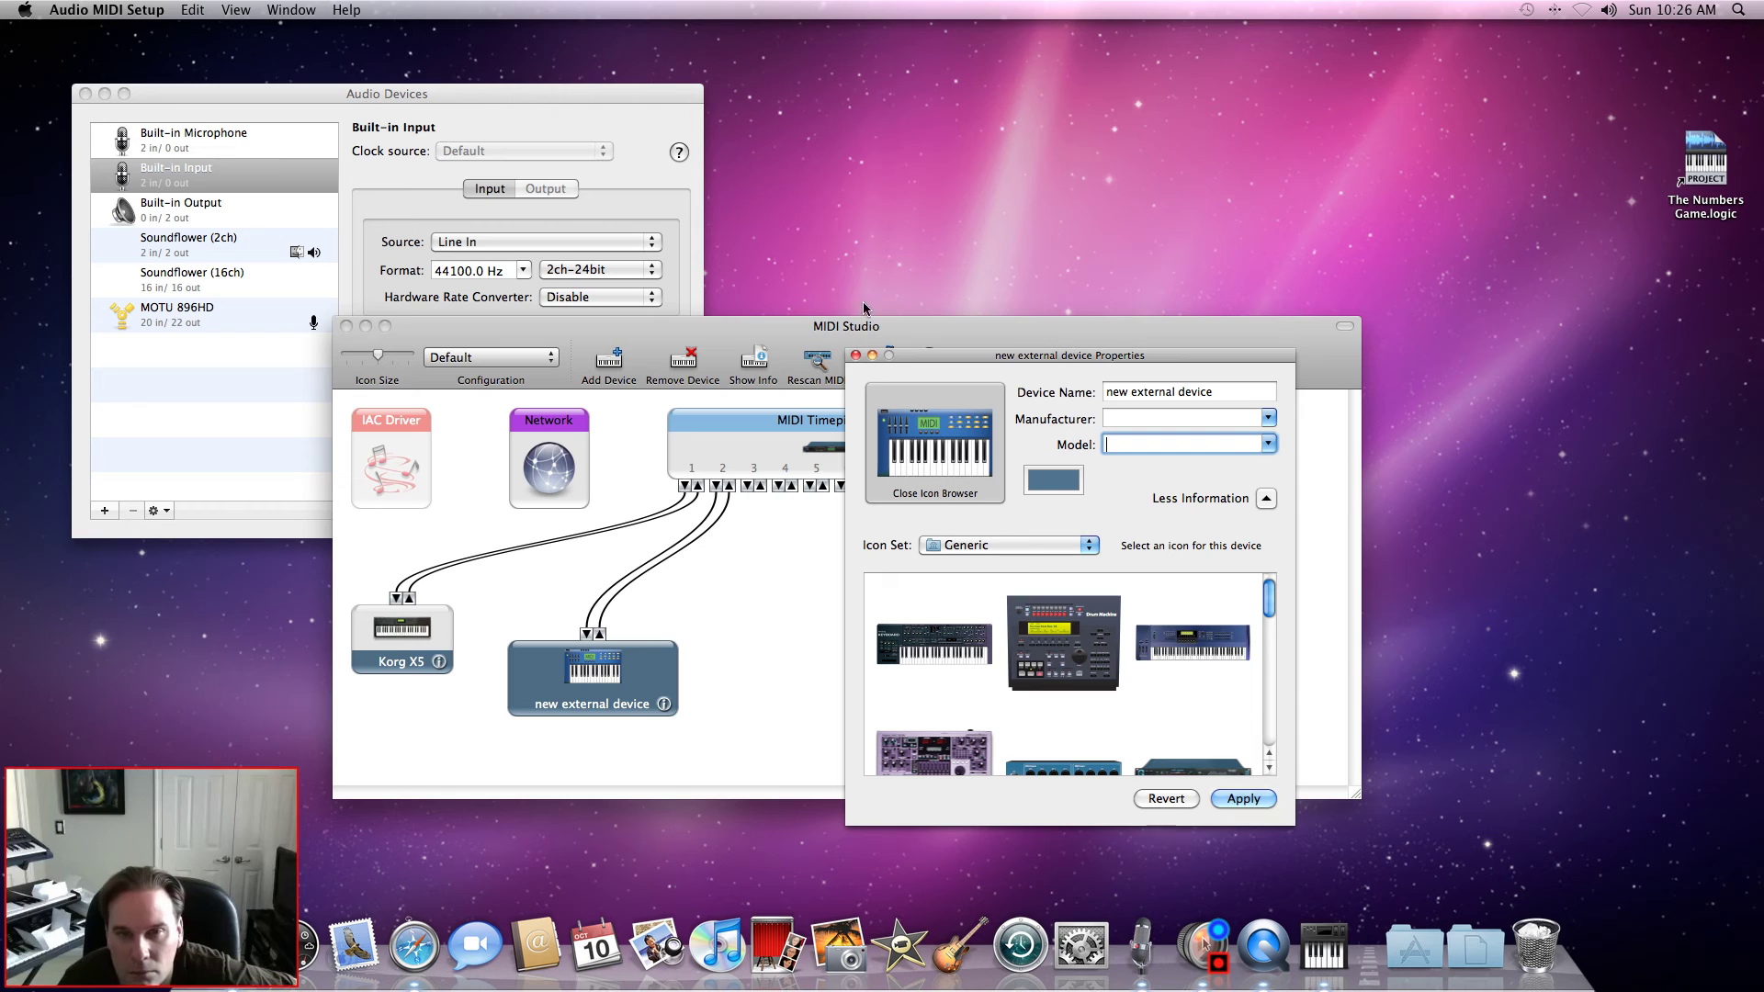
pyautogui.click(854, 354)
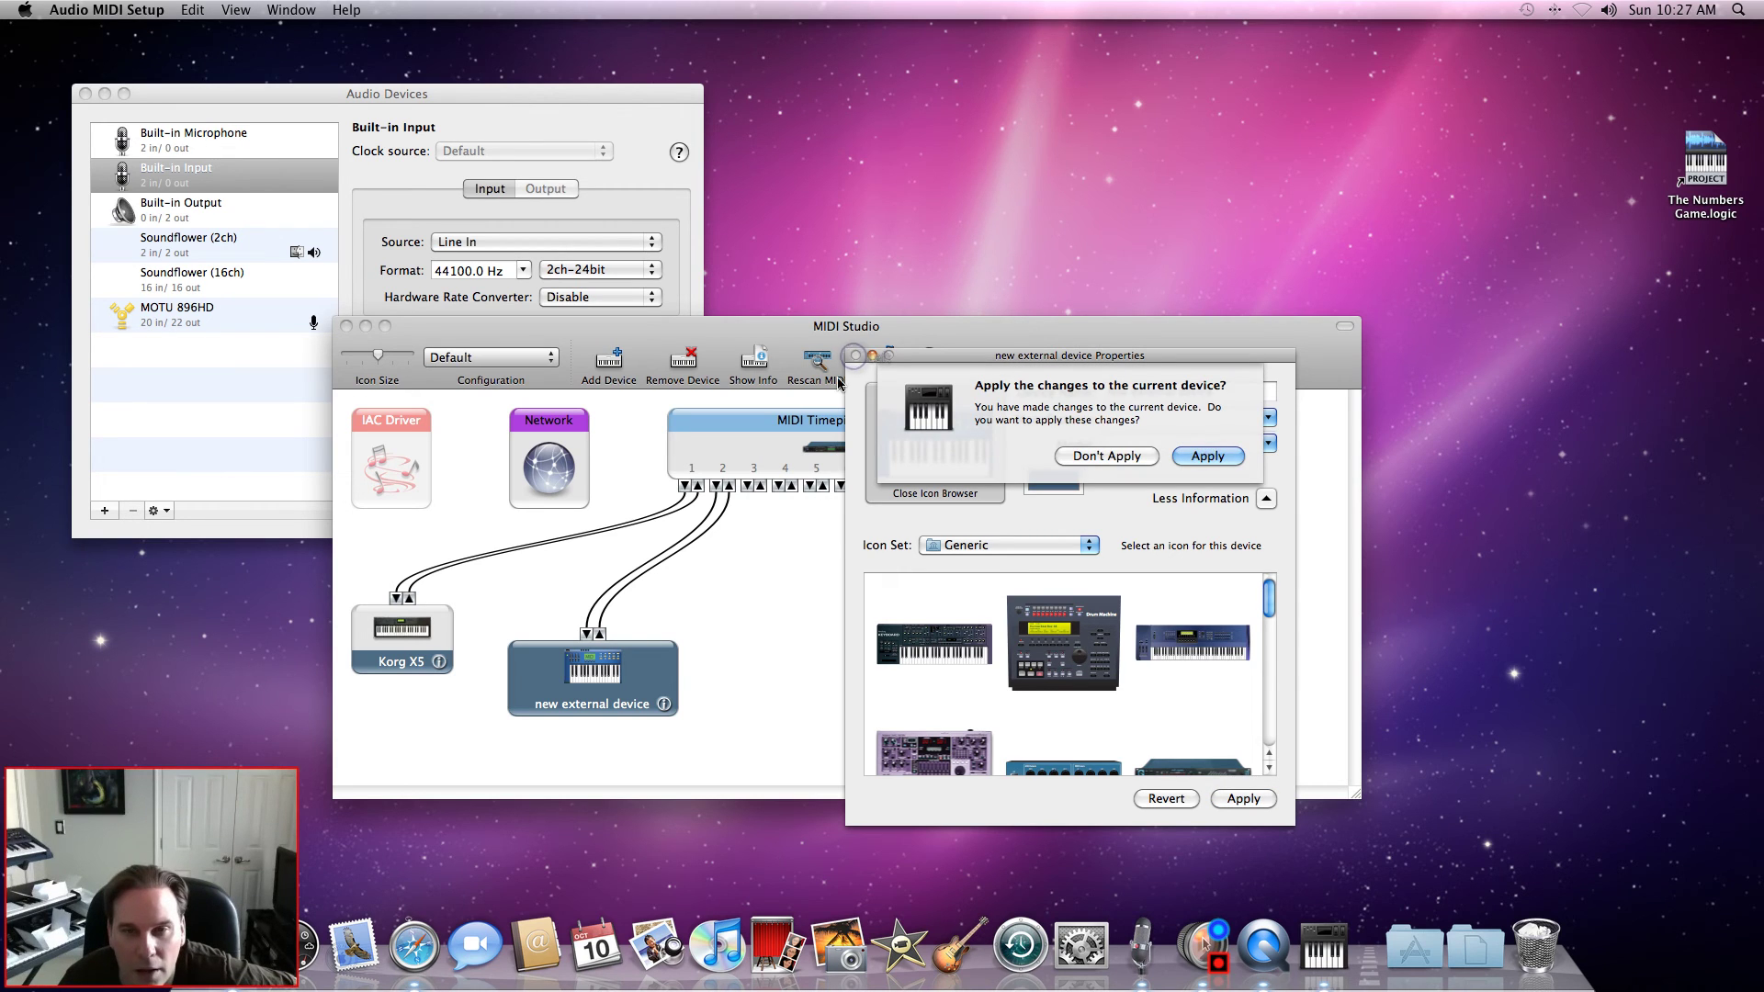
# Choose Don't Apply and delete the new external device with its port 2 cables.
pyautogui.click(1105, 456)
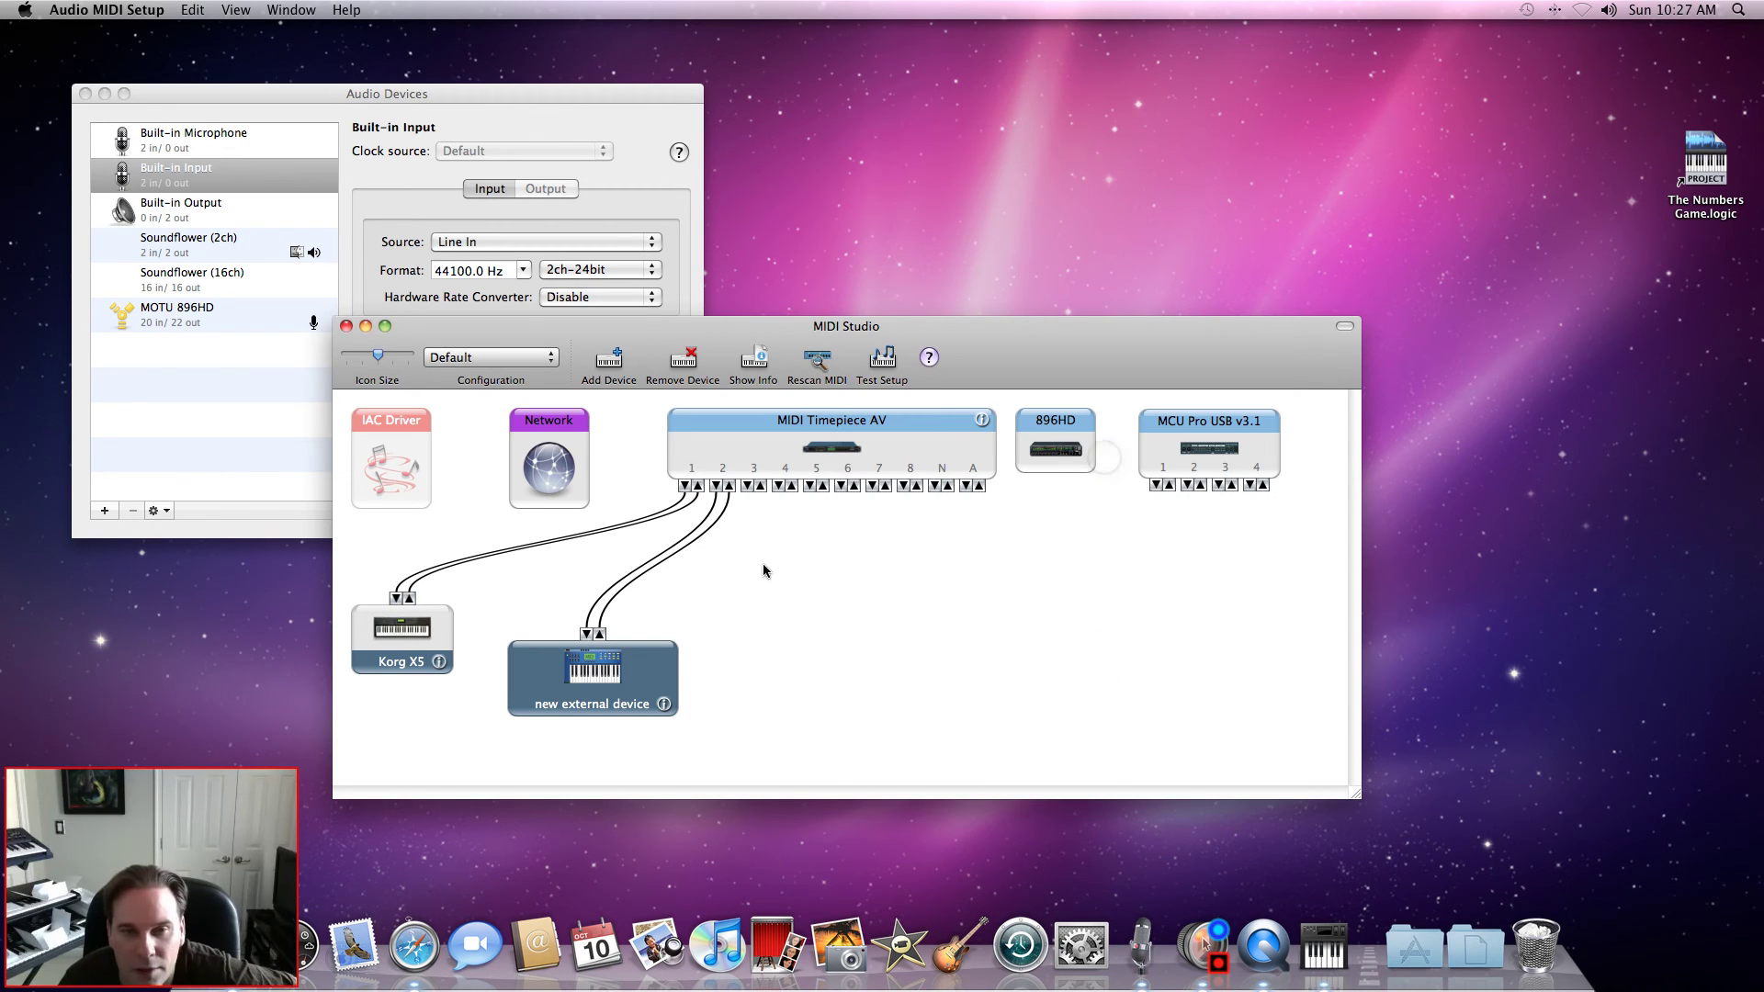
pyautogui.click(762, 570)
pyautogui.click(652, 668)
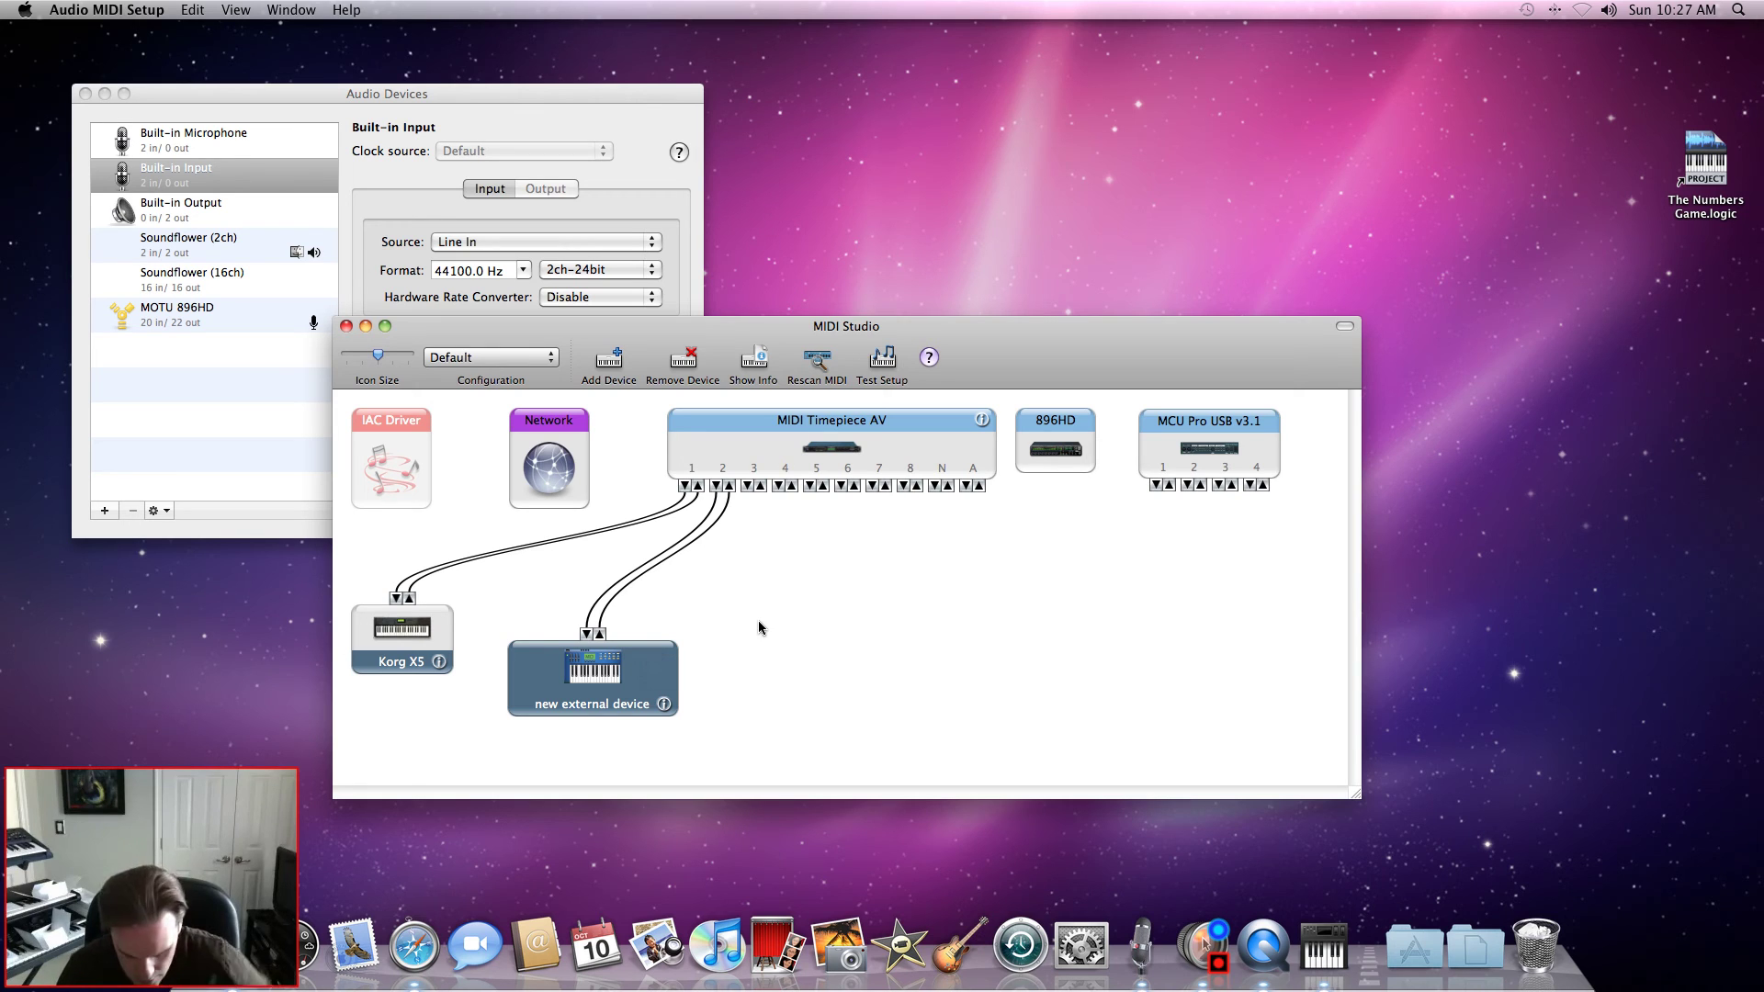
pyautogui.press('Delete')
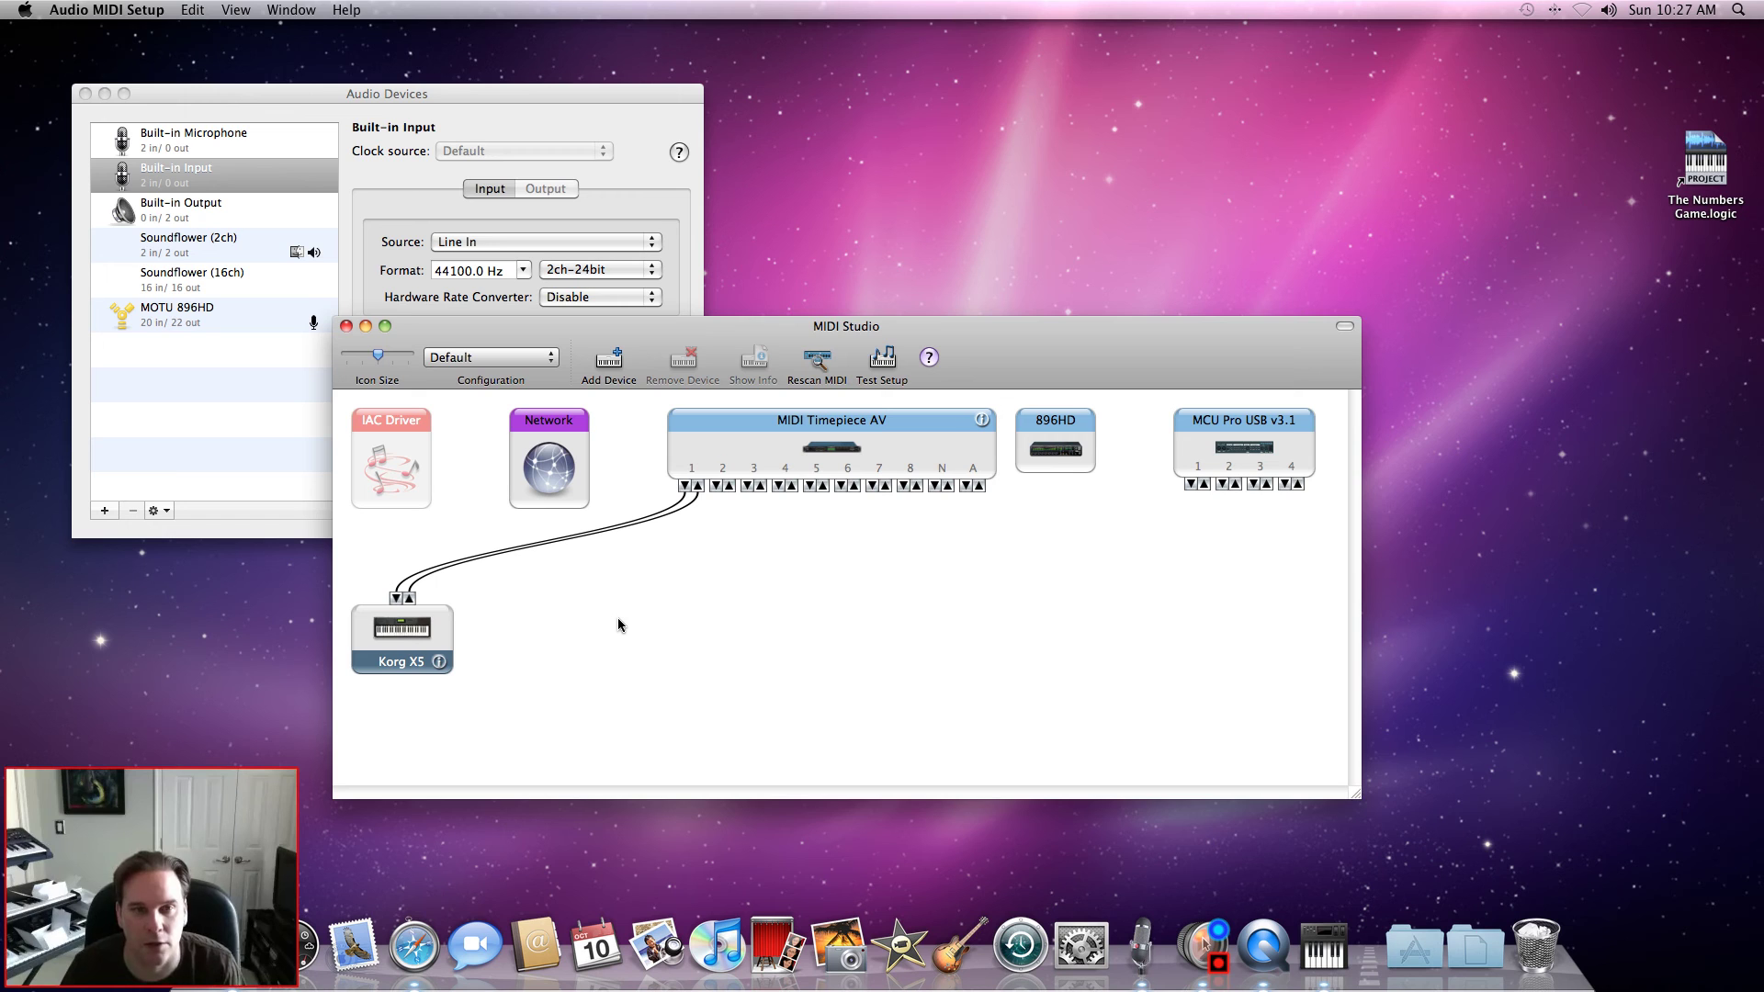
# Lower the MIDI Studio window and move the Korg X5 box down and to the right.
pyautogui.moveTo(652, 338); pyautogui.dragTo(656, 397)
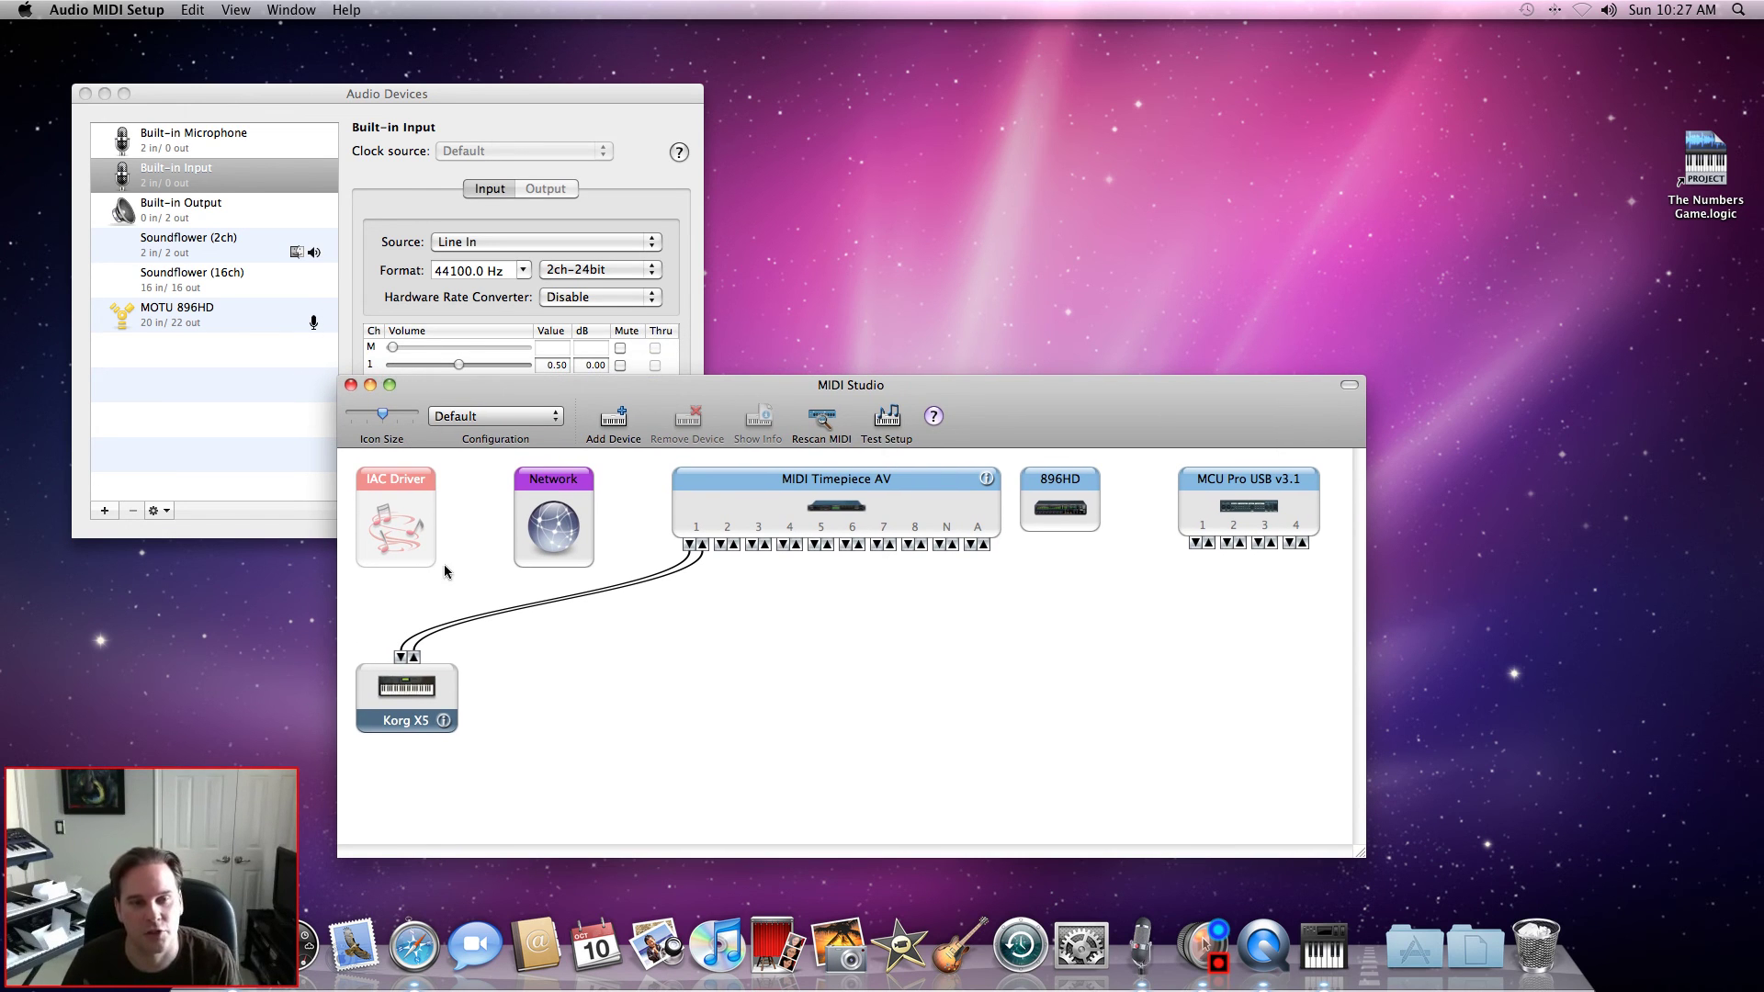
pyautogui.moveTo(453, 674); pyautogui.dragTo(549, 732)
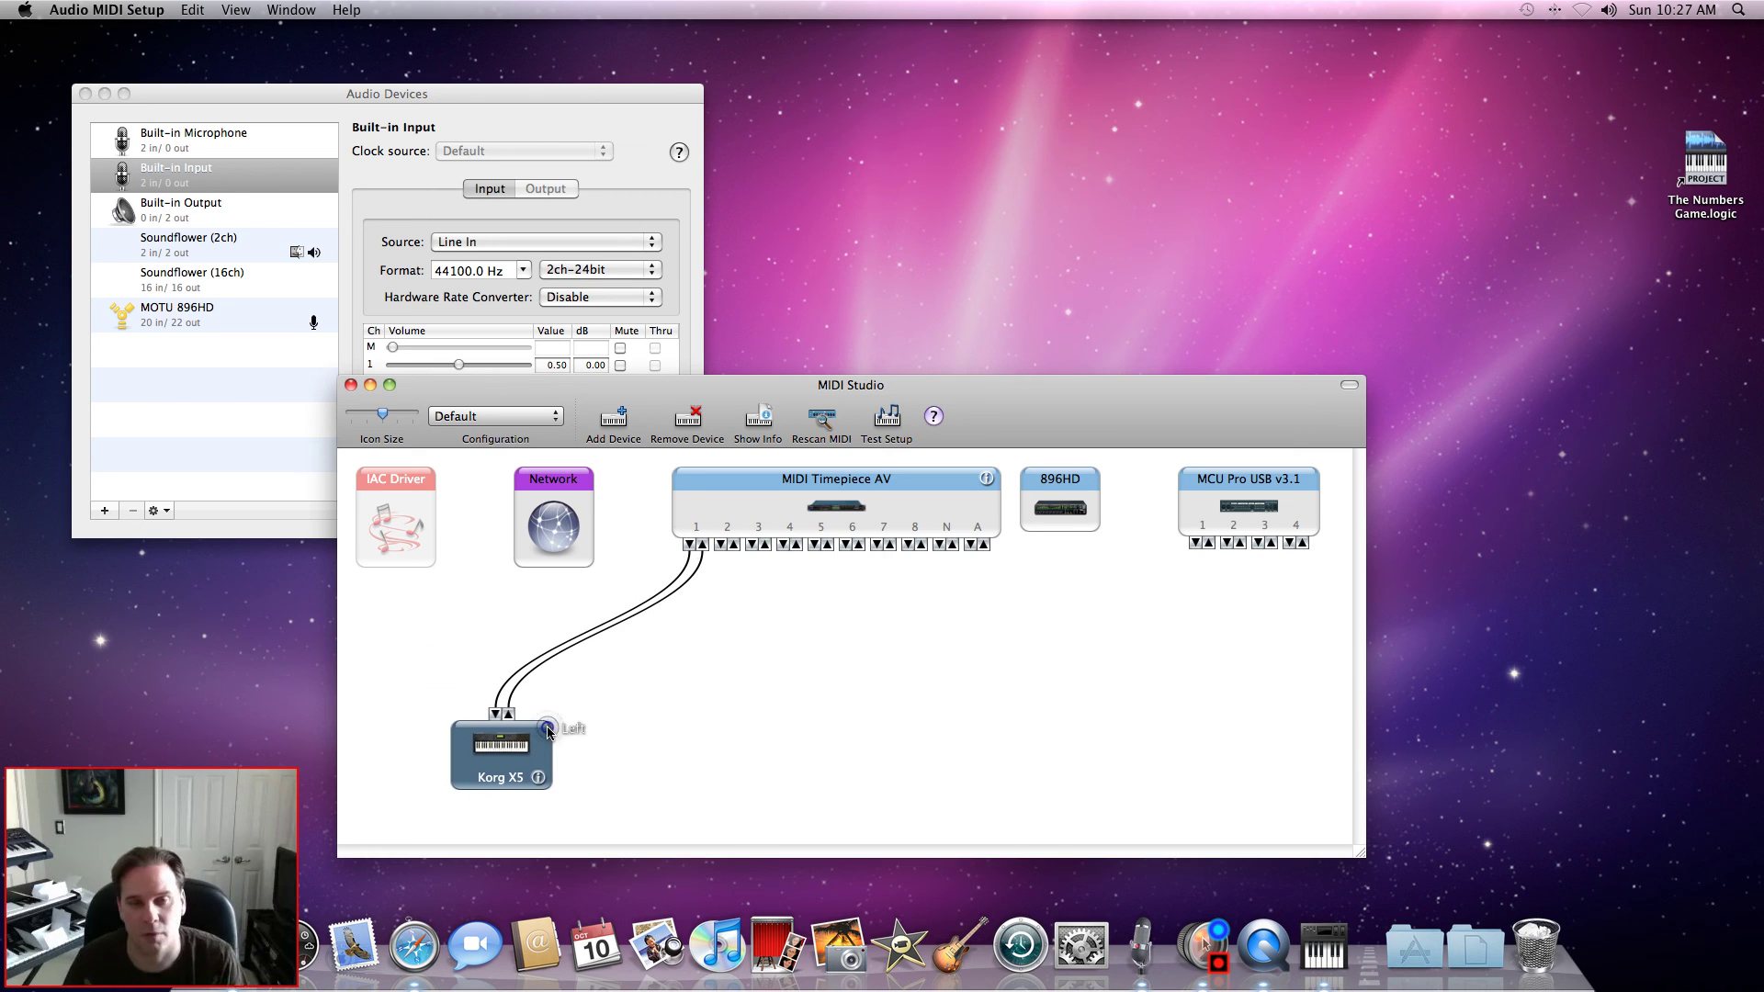